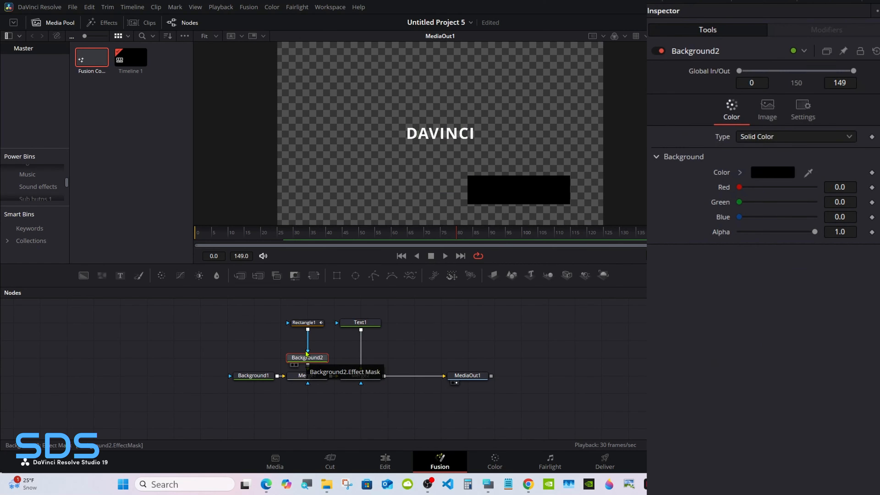
# Change the Background2 fill type to Gradient and make its first colour stop pure red
pyautogui.click(796, 136)
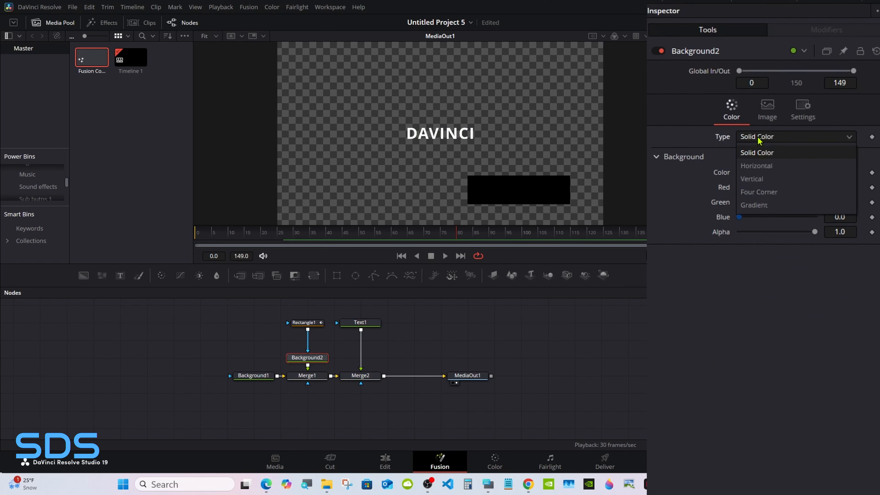
pyautogui.click(756, 195)
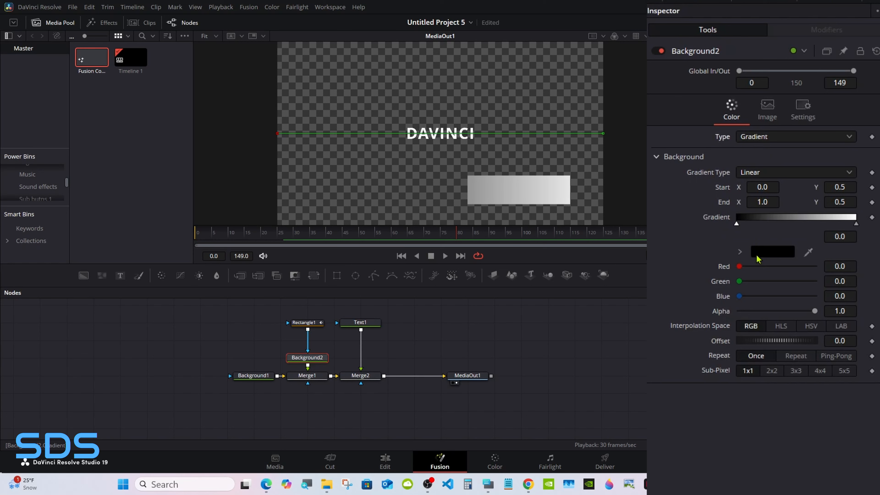
pyautogui.moveTo(739, 267); pyautogui.dragTo(815, 266)
# Add a gradient stop at about 0.31 and colour it yellow, #ffff00
pyautogui.click(775, 223)
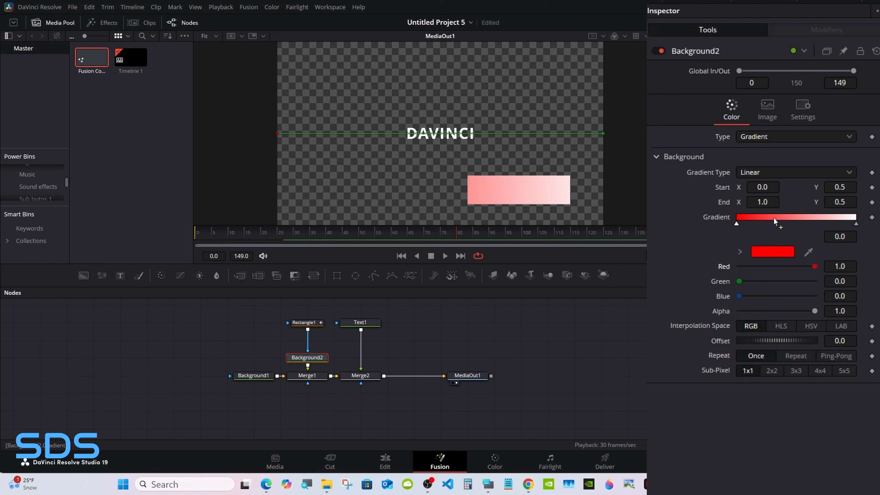
pyautogui.click(774, 250)
pyautogui.click(421, 199)
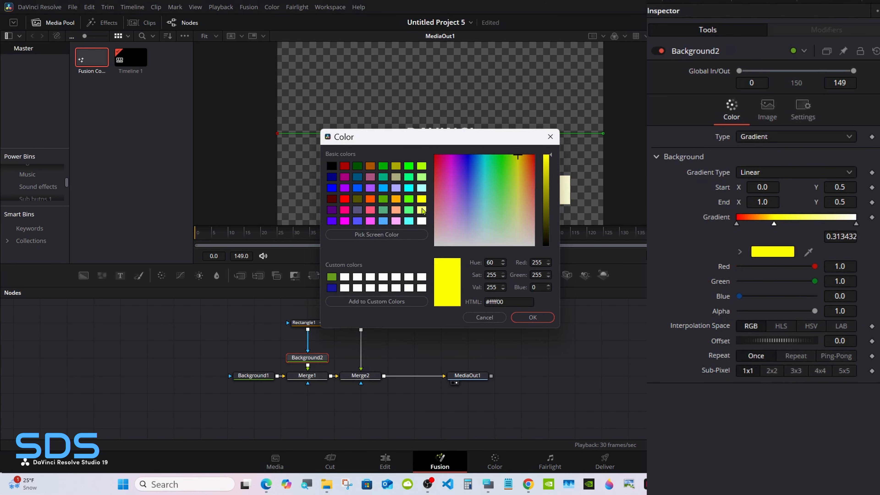
pyautogui.click(533, 317)
# Add another gradient stop at about 0.64 and colour it blue, #5555ff
pyautogui.click(814, 222)
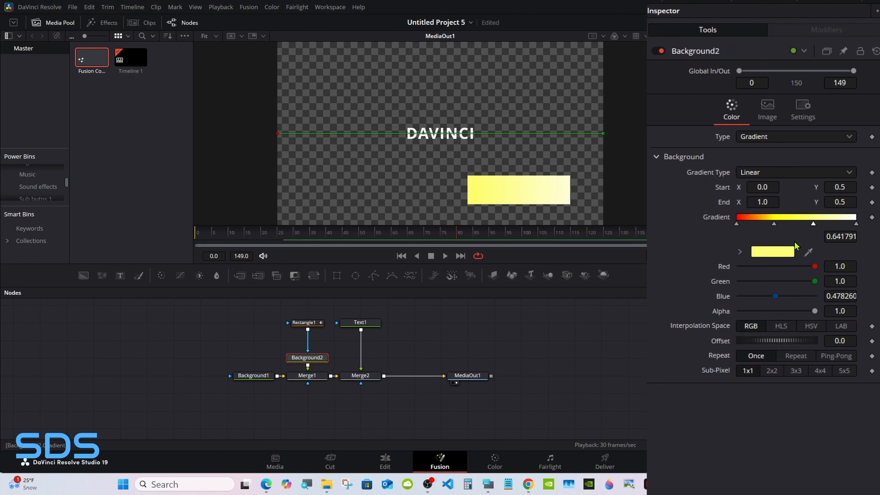
pyautogui.click(772, 252)
pyautogui.click(357, 221)
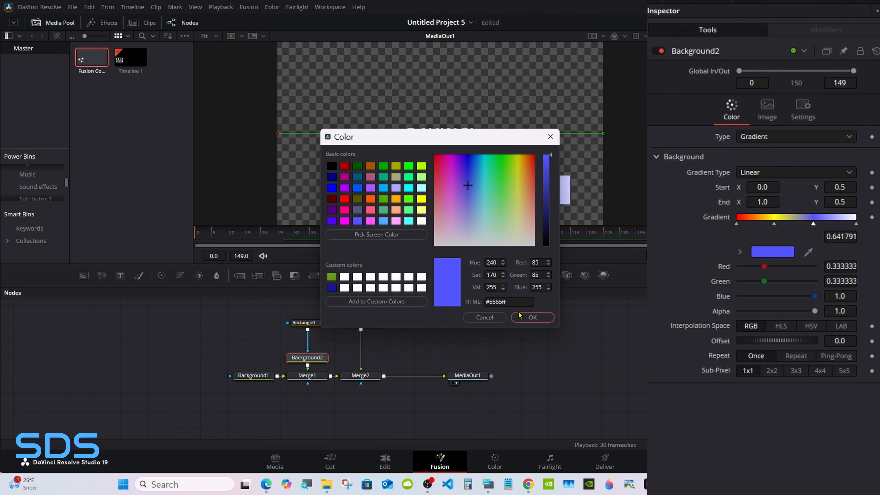
pyautogui.click(532, 318)
# Colour the gradient's last stop pink, #ff55ff
pyautogui.click(857, 223)
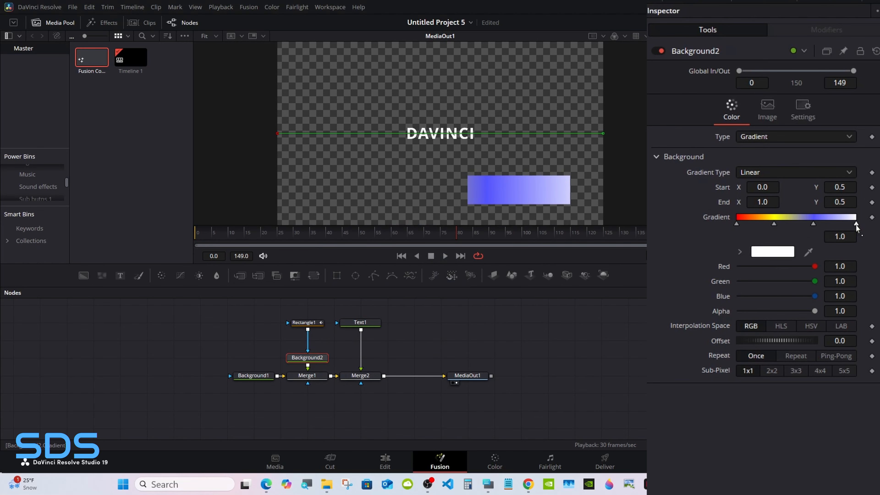
pyautogui.click(784, 252)
pyautogui.click(371, 222)
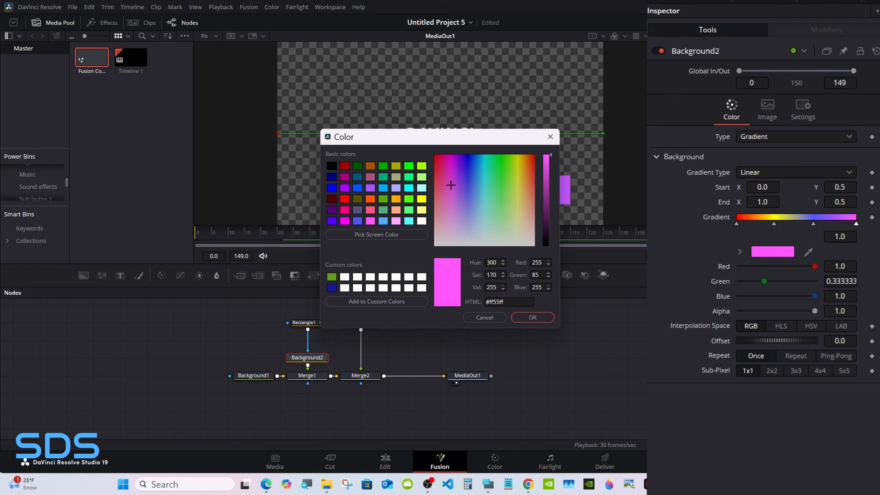
pyautogui.click(530, 318)
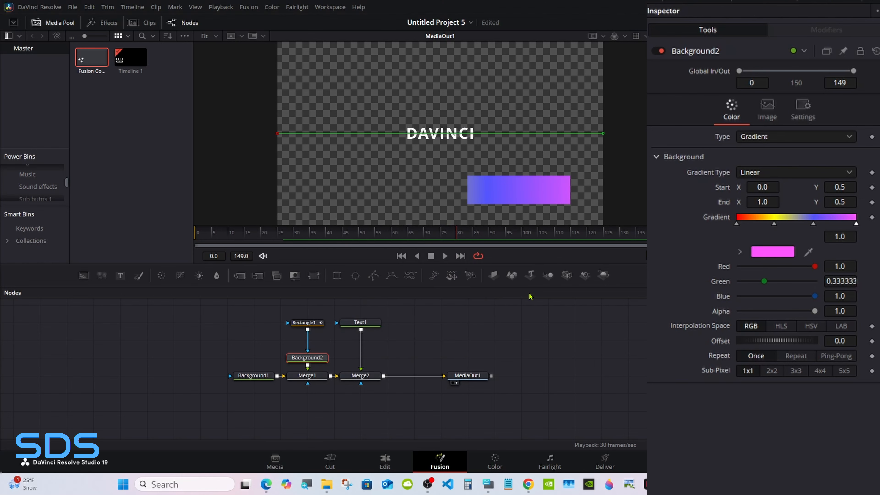
# Reposition the Rectangle1 mask to centre X 0.216, Y 0.352 and set its corner radius to about 0.228
pyautogui.click(304, 322)
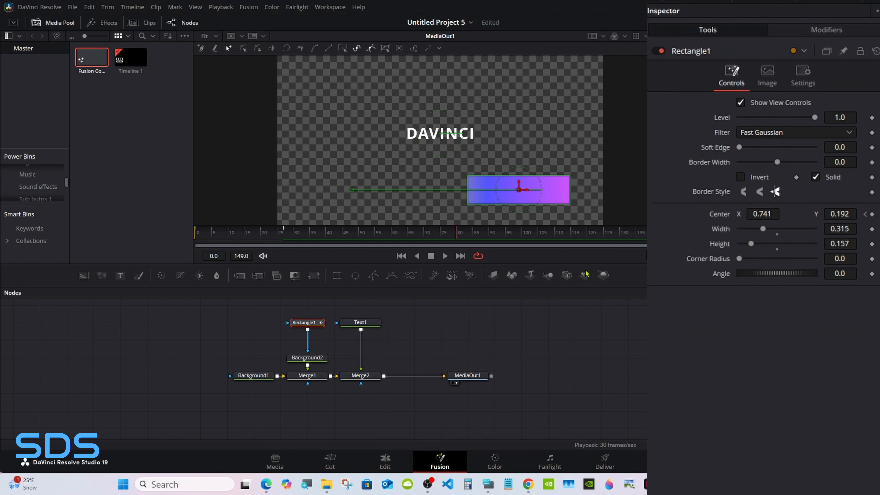
pyautogui.doubleClick(726, 215)
pyautogui.moveTo(763, 209); pyautogui.dragTo(665, 210)
pyautogui.moveTo(843, 214)
pyautogui.mouseDown()
pyautogui.moveTo(759, 214)
pyautogui.moveTo(846, 213)
pyautogui.mouseUp()
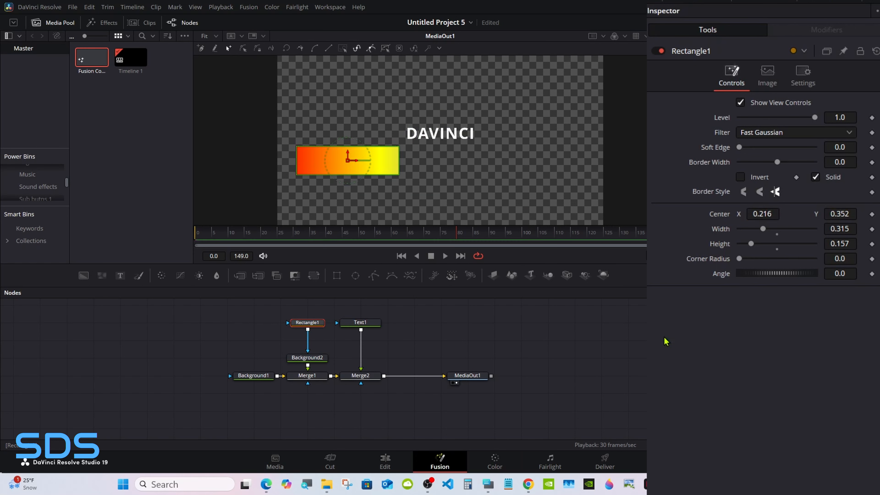
pyautogui.moveTo(740, 259); pyautogui.dragTo(756, 259)
# Animate Background2's gradient offset with the Anim Curves modifier, set its repeat to Ping-Pong, and play the result
pyautogui.click(307, 358)
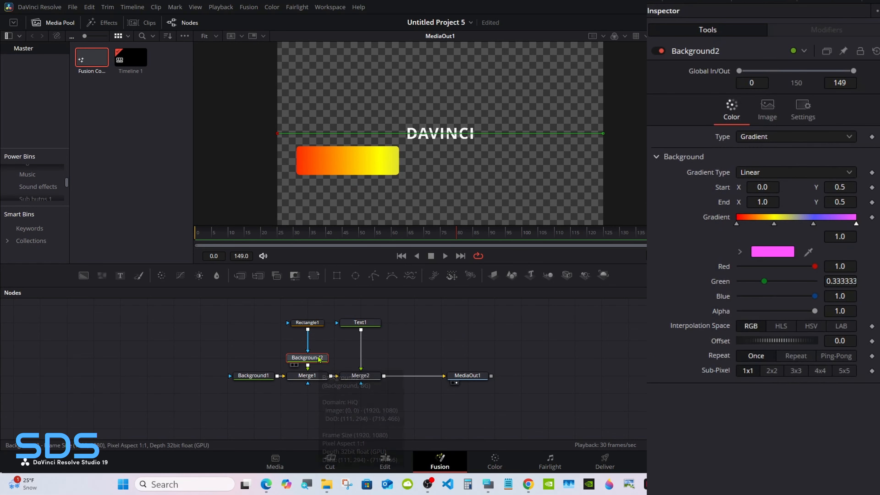
pyautogui.rightClick(717, 346)
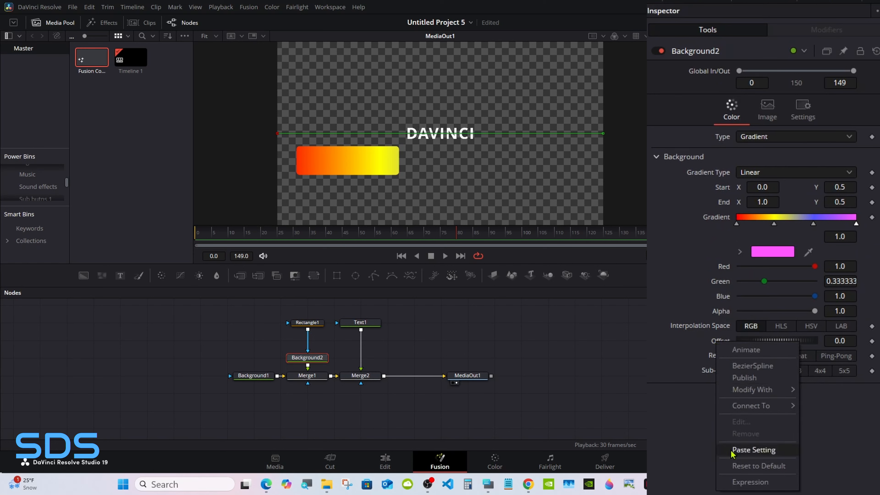
pyautogui.moveTo(737, 390)
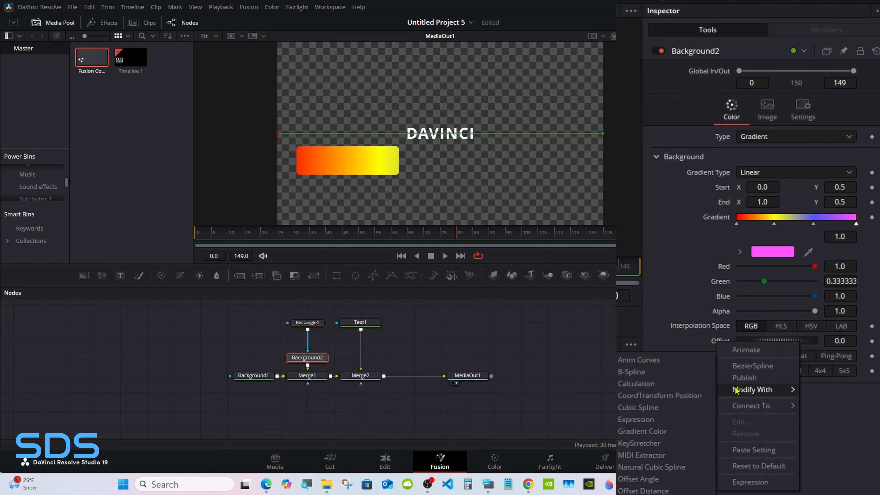
pyautogui.click(672, 360)
pyautogui.click(831, 358)
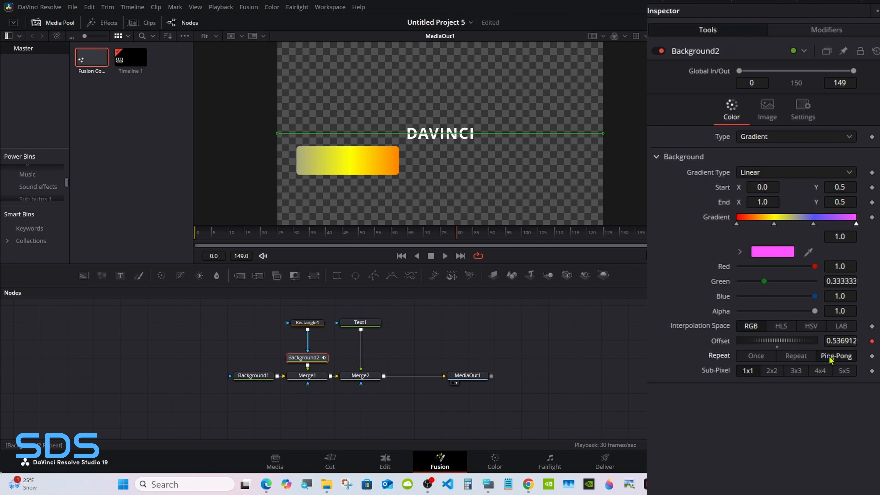
pyautogui.click(446, 255)
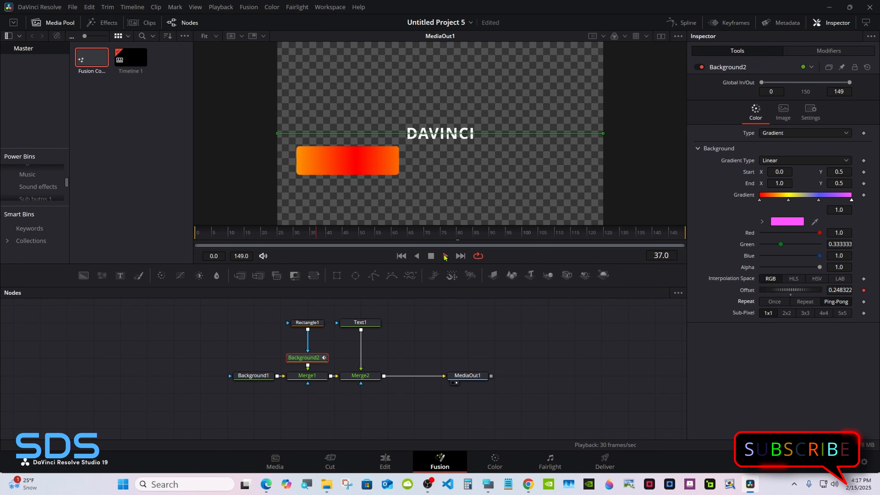
# Angle the gradient diagonally, with its start near X 0.157, Y 0.041 and end near X 0.869, Y 0.983, and play the animation
pyautogui.moveTo(541, 288); pyautogui.dragTo(541, 371)
pyautogui.moveTo(678, 177); pyautogui.dragTo(615, 46)
pyautogui.moveTo(203, 175); pyautogui.dragTo(277, 302)
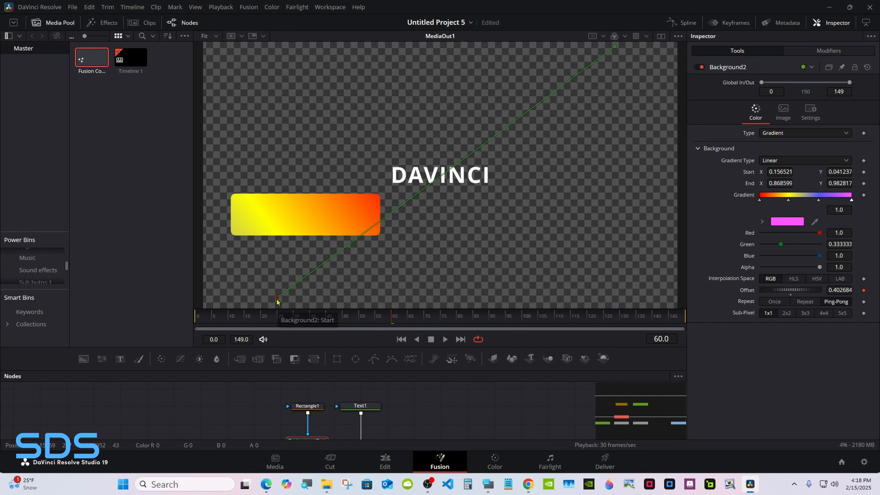
pyautogui.moveTo(446, 370); pyautogui.dragTo(445, 263)
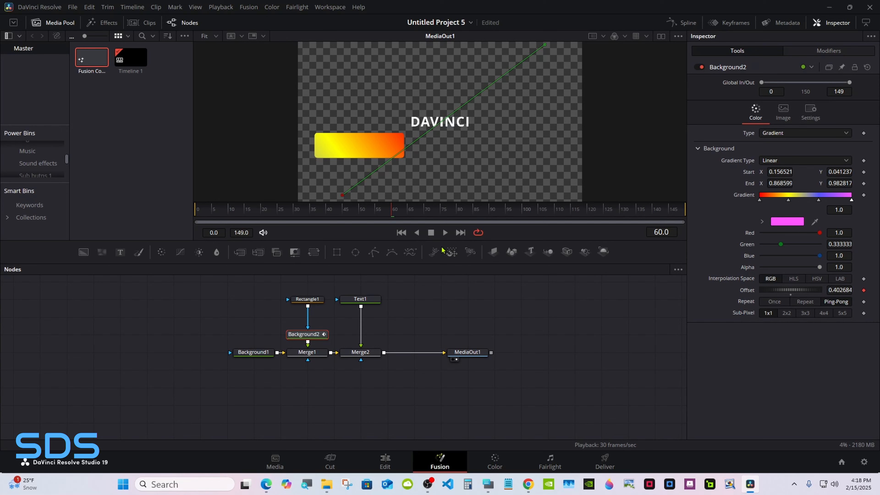
pyautogui.click(445, 234)
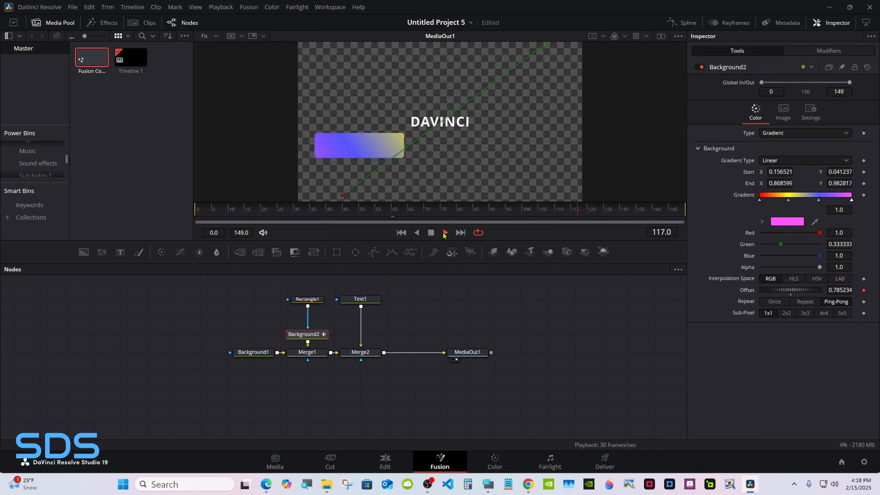
# Move the Rectangle1 node closer to Background2 and feed a new Ellipse mask into it
pyautogui.moveTo(308, 299); pyautogui.dragTo(308, 317)
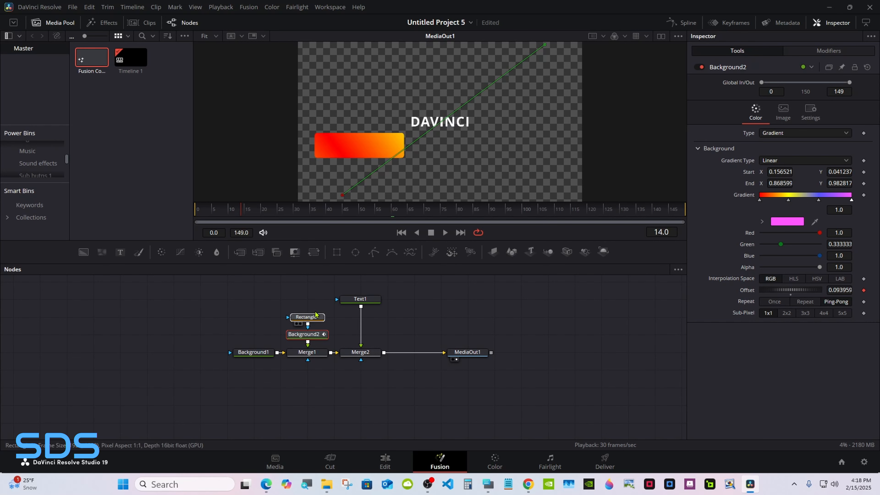
pyautogui.moveTo(356, 253); pyautogui.dragTo(318, 321)
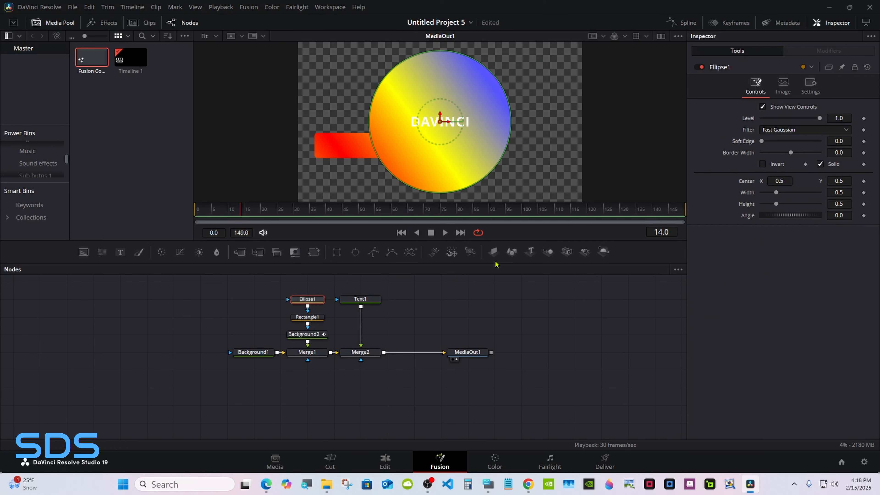
# Bring up the on-screen keyboard and place it clear of the node graph
pyautogui.rightClick(742, 193)
pyautogui.click(722, 214)
pyautogui.click(489, 485)
pyautogui.moveTo(548, 340); pyautogui.dragTo(605, 343)
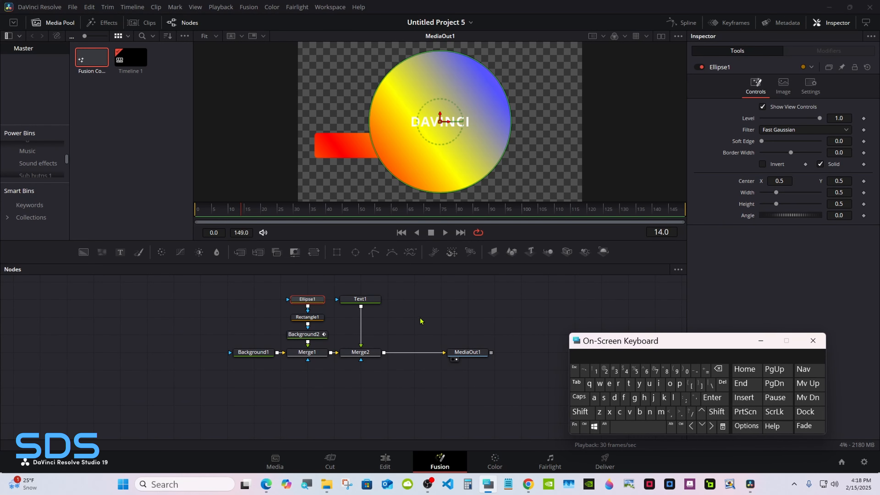
pyautogui.moveTo(647, 343); pyautogui.dragTo(633, 359)
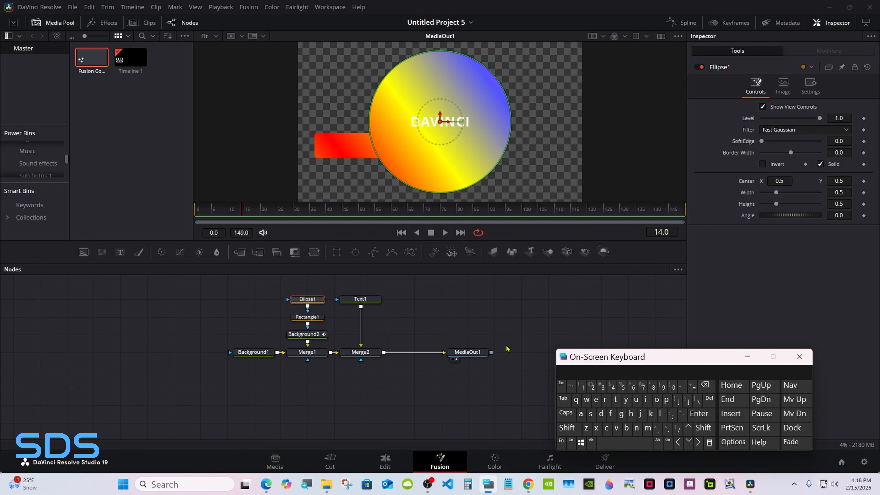
# Resize the Ellipse1 mask to width 0.315 and height 0.142, and move its centre to X 0.756, Y 0.643
pyautogui.click(313, 299)
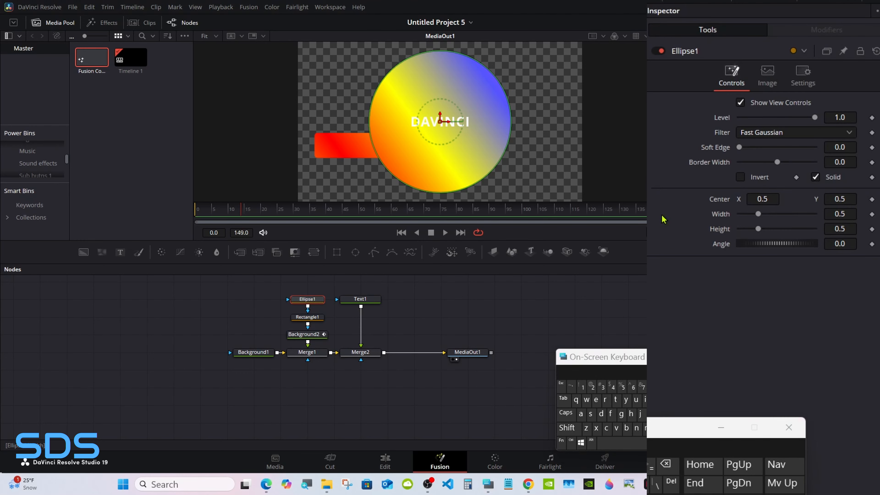
pyautogui.moveTo(758, 214); pyautogui.dragTo(746, 231)
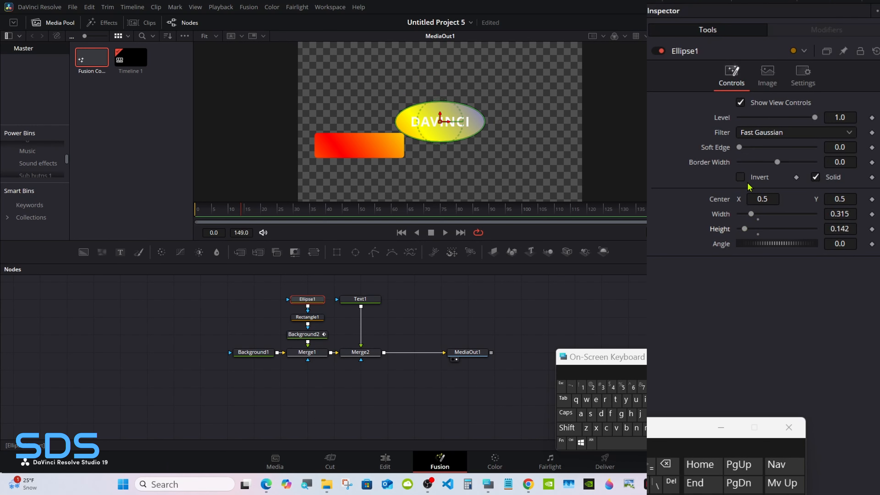
pyautogui.moveTo(756, 199); pyautogui.dragTo(833, 196)
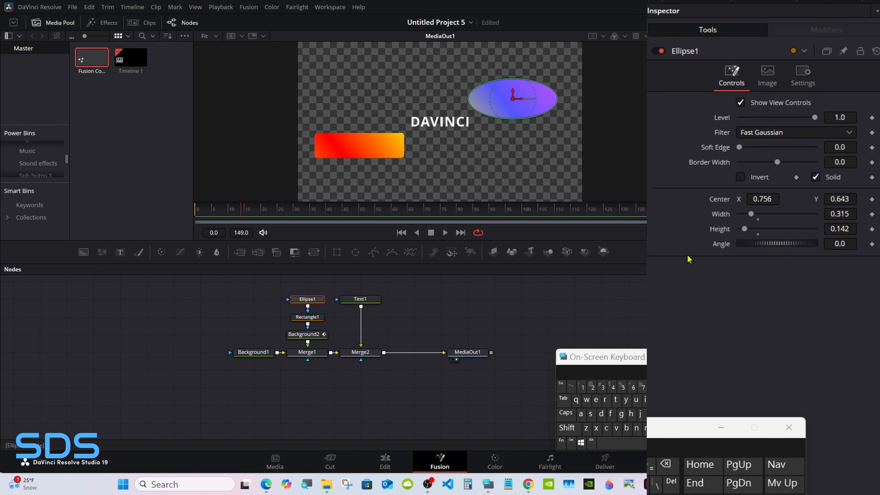
# Pin the Merge2 settings and show the Rectangle1 settings alongside them
pyautogui.click(359, 353)
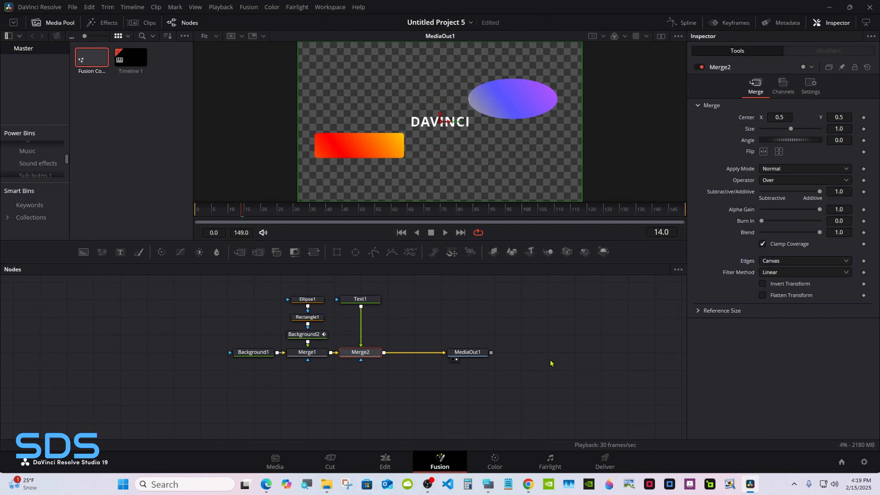
pyautogui.rightClick(717, 122)
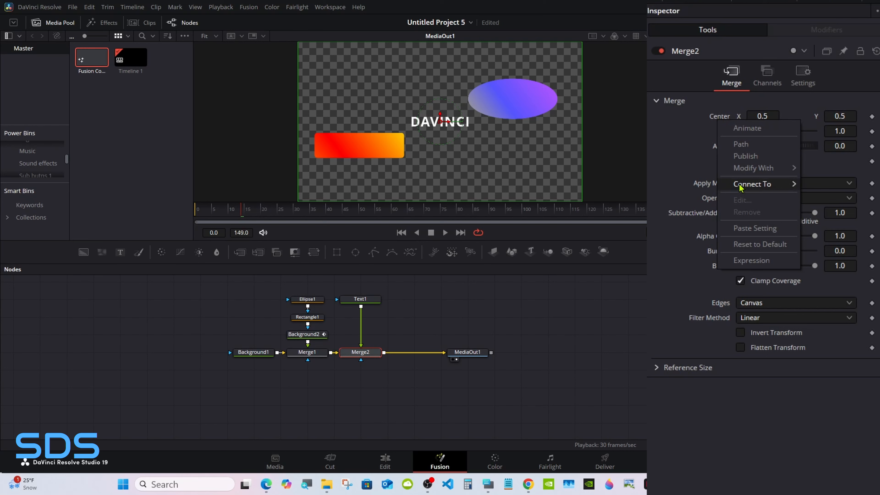
pyautogui.click(685, 169)
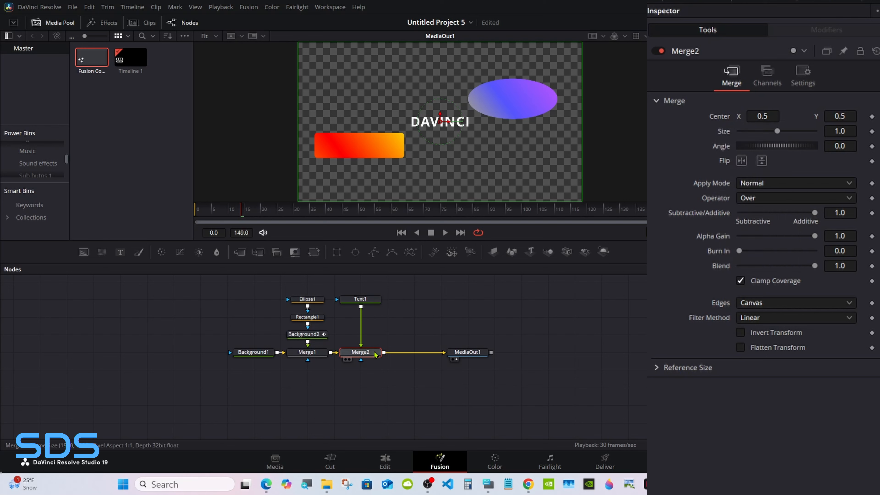
pyautogui.click(845, 52)
pyautogui.click(305, 319)
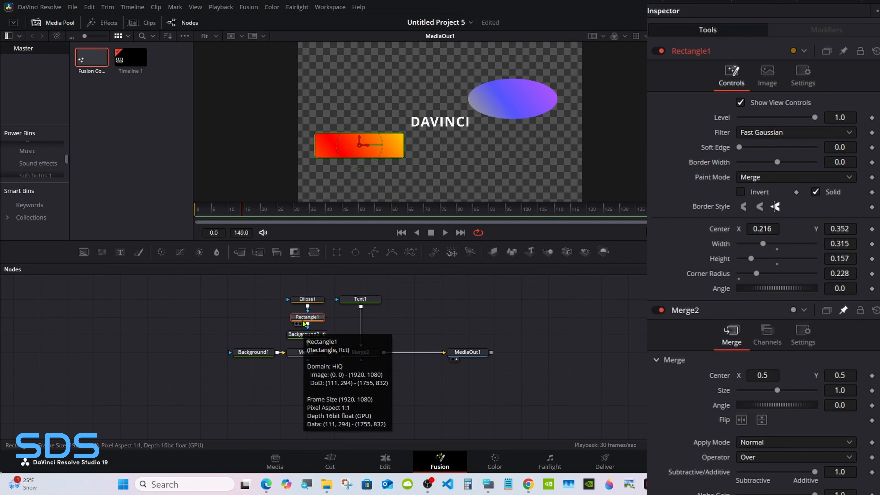
# Add an expression to Merge2's Center and link it to Rectangle1's Center so the text follows the rectangle
pyautogui.rightClick(725, 380)
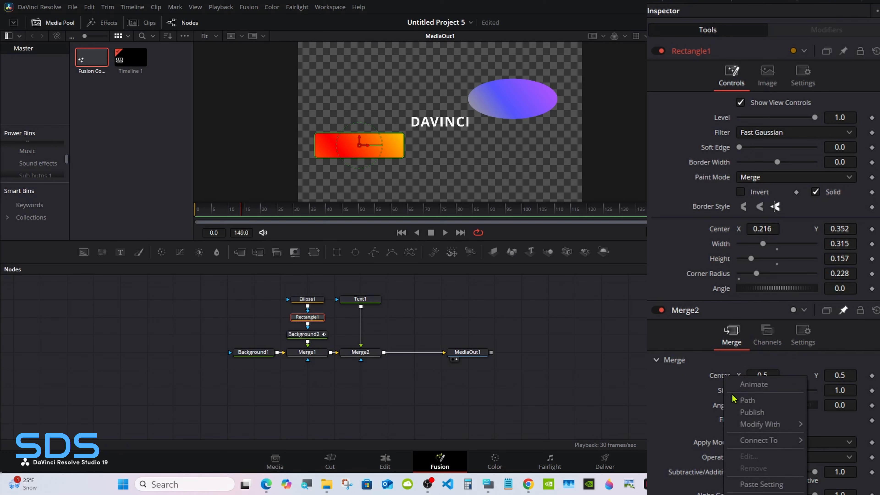
pyautogui.click(755, 494)
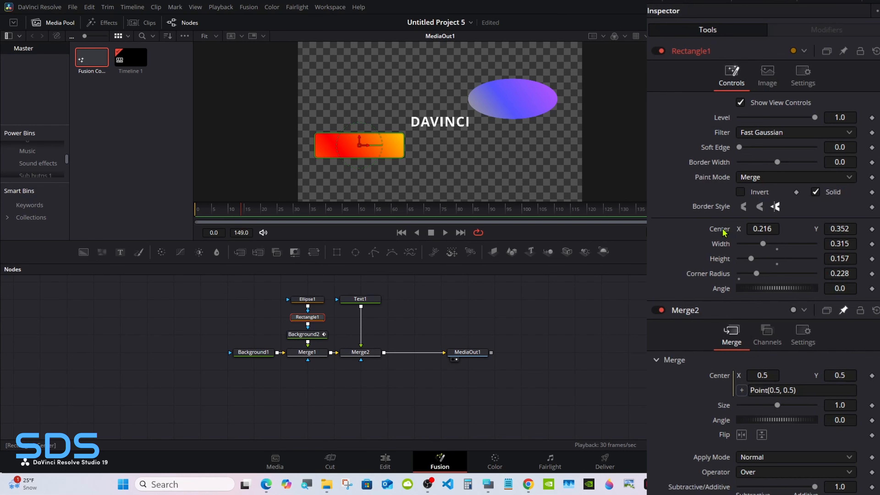
pyautogui.moveTo(742, 390); pyautogui.dragTo(724, 233)
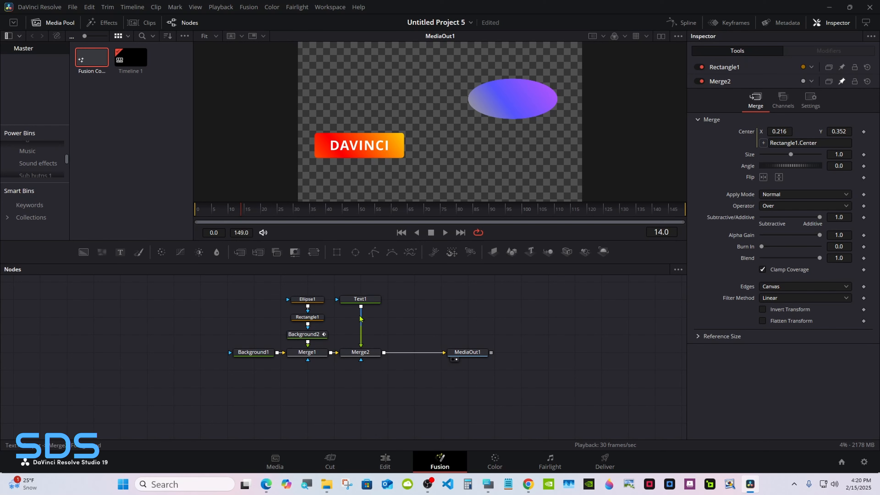
# Try offsetting Text1's layout Center X to 0.577, and reset it to its default
pyautogui.click(352, 353)
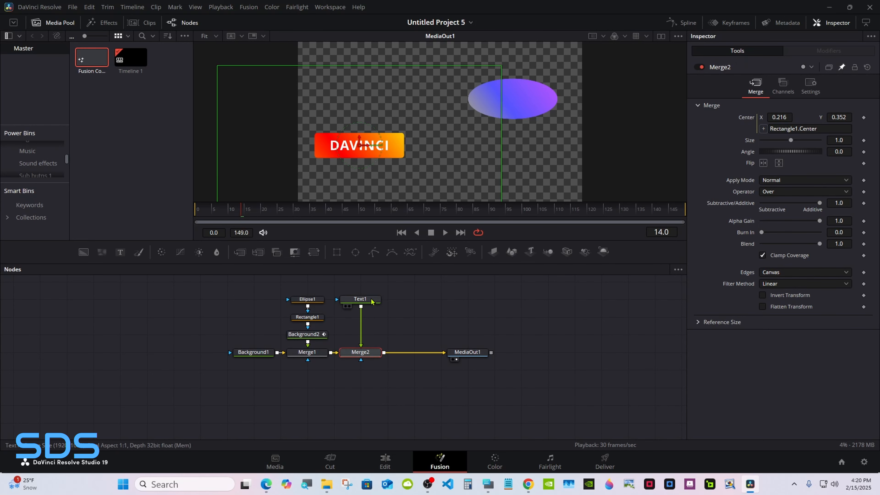
pyautogui.click(360, 299)
pyautogui.click(742, 112)
pyautogui.moveTo(769, 152); pyautogui.dragTo(771, 155)
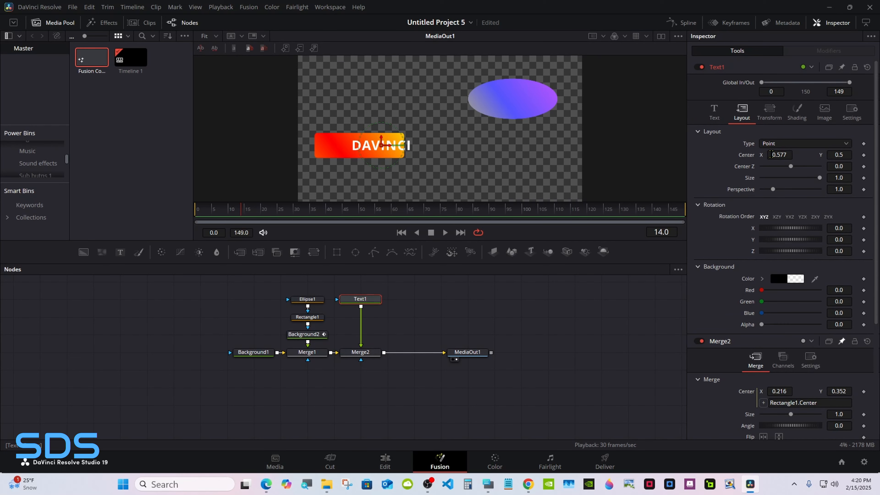
pyautogui.doubleClick(747, 157)
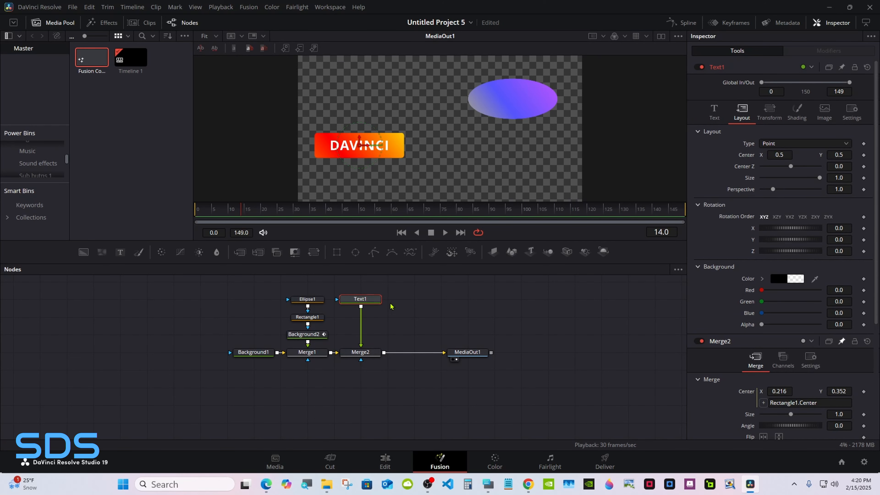
# Add a second rectangle mask feeding Ellipse1, unpin Merge2, and resize the new mask to width 0.276 and height 0.173
pyautogui.moveTo(356, 252); pyautogui.dragTo(307, 312)
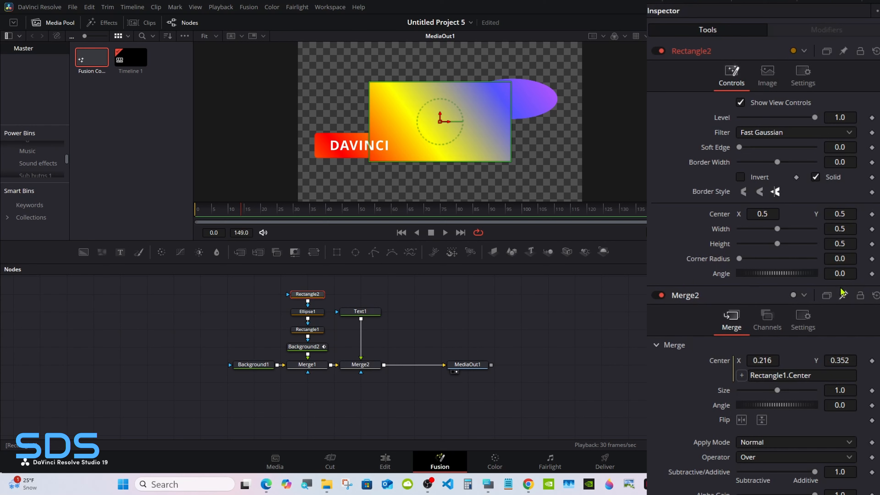
pyautogui.click(485, 298)
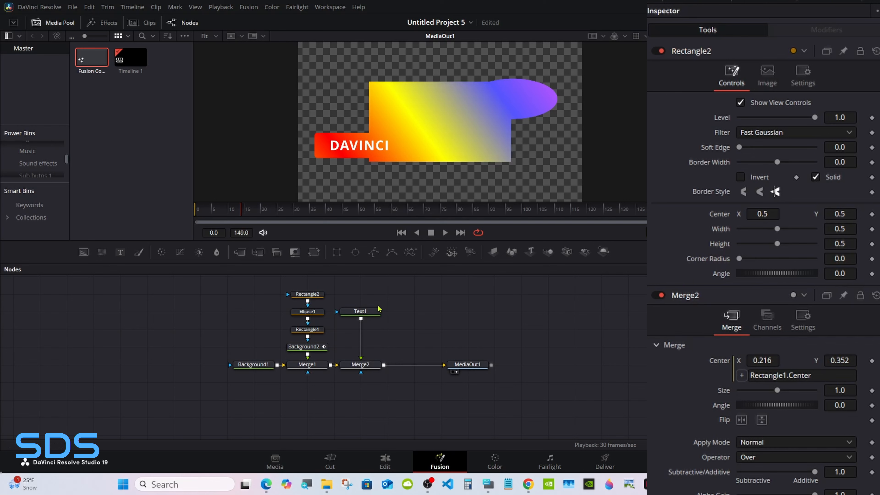
pyautogui.click(313, 297)
pyautogui.moveTo(777, 228); pyautogui.dragTo(753, 242)
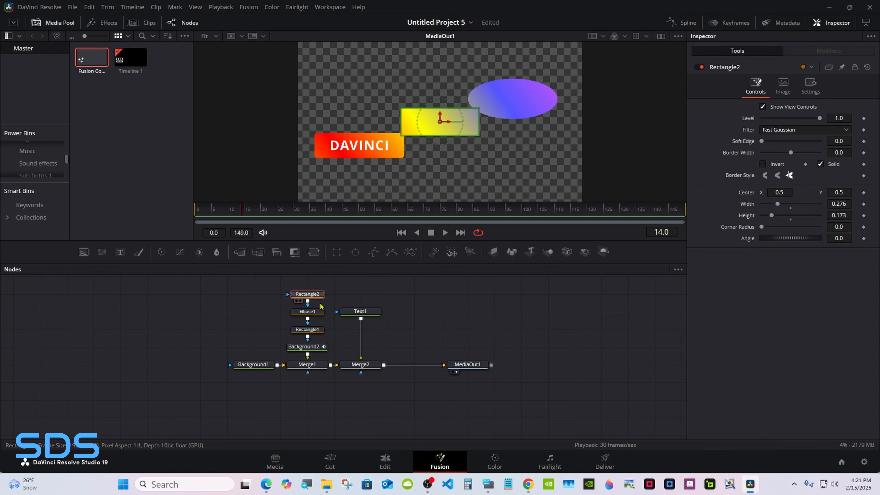
# Duplicate the Text1 node beside the original and merge the copy over Merge2's output
pyautogui.click(359, 311)
pyautogui.rightClick(349, 311)
pyautogui.click(368, 73)
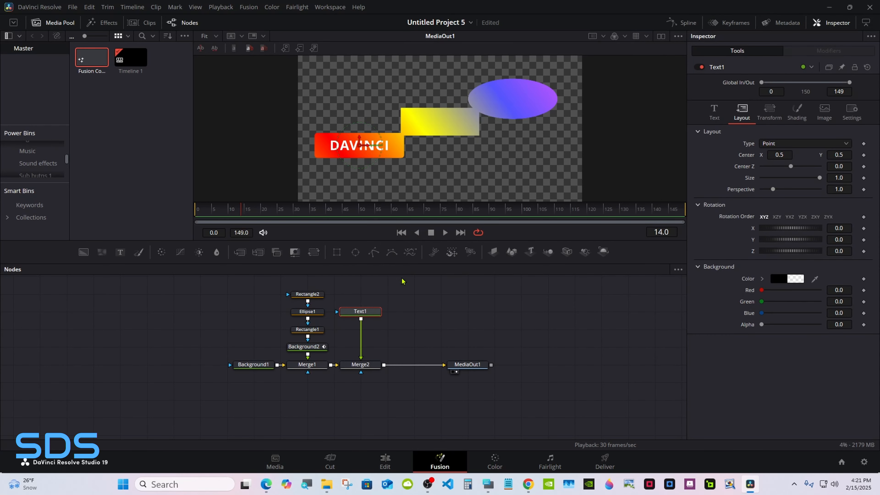
pyautogui.rightClick(412, 315)
pyautogui.click(436, 448)
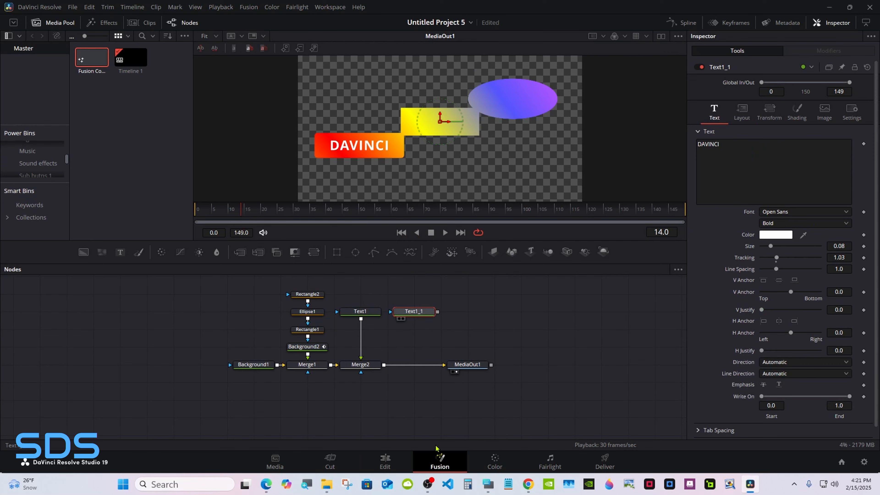
pyautogui.moveTo(437, 313); pyautogui.dragTo(385, 364)
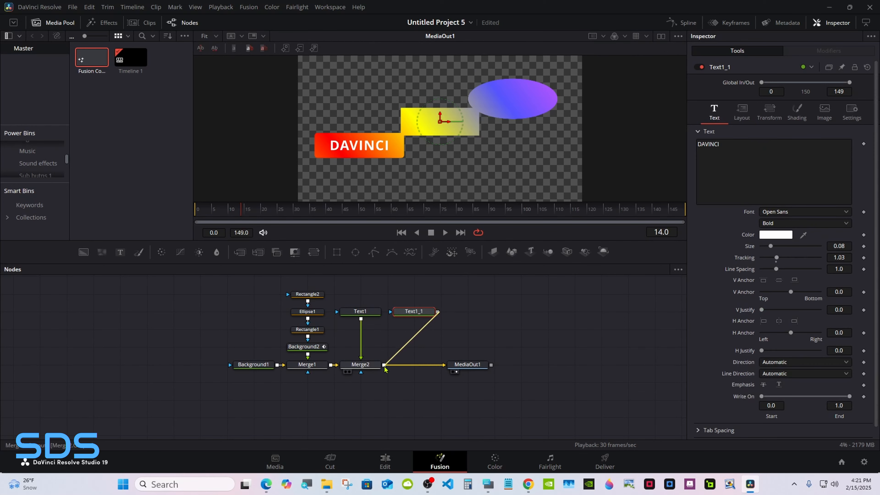
pyautogui.click(423, 314)
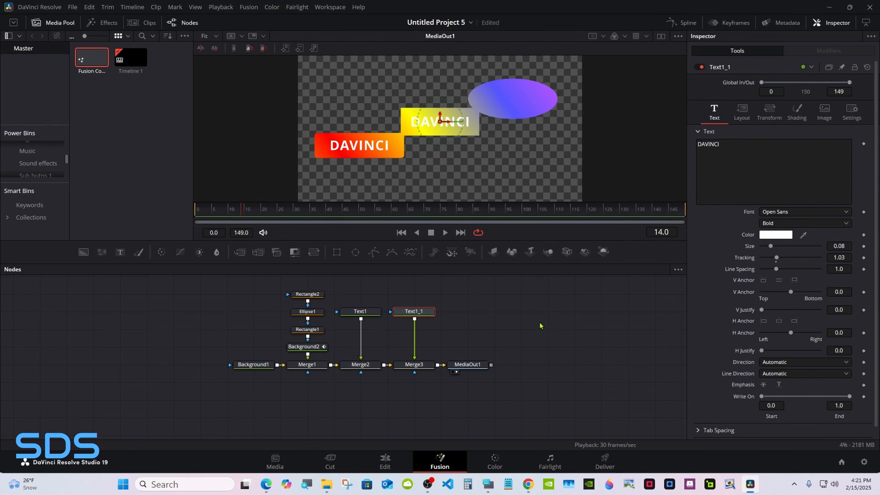
# Pin the Merge3 settings, add an expression to its Center, and link it to Ellipse1's Center
pyautogui.click(416, 368)
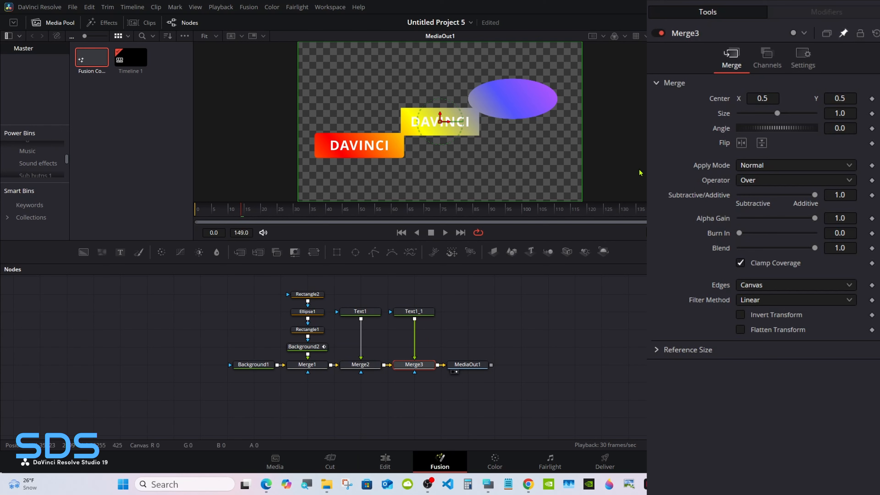
pyautogui.click(303, 316)
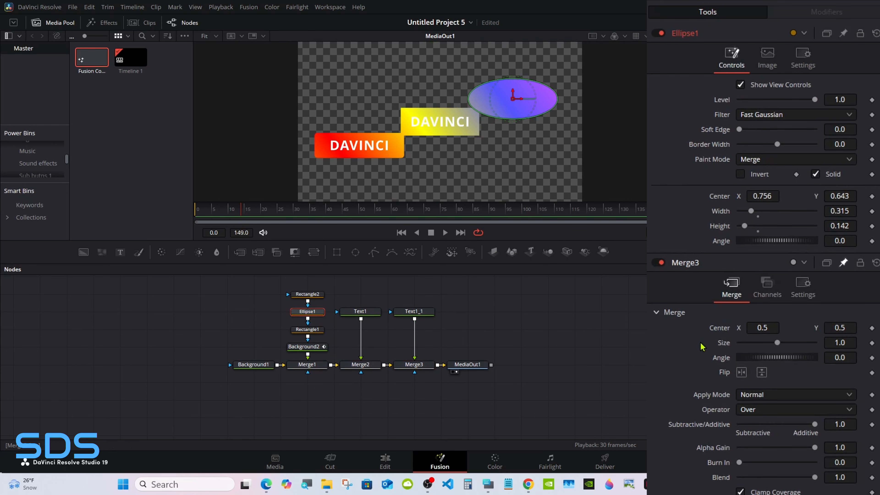
pyautogui.rightClick(723, 333)
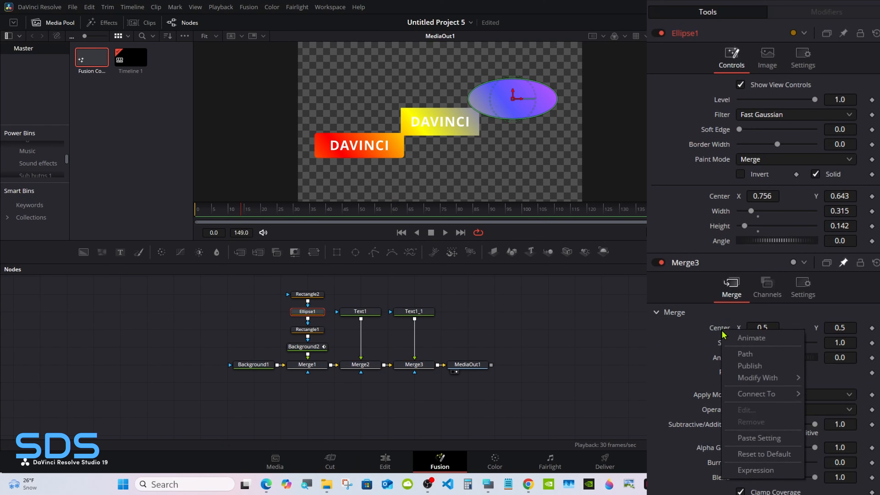
pyautogui.click(747, 471)
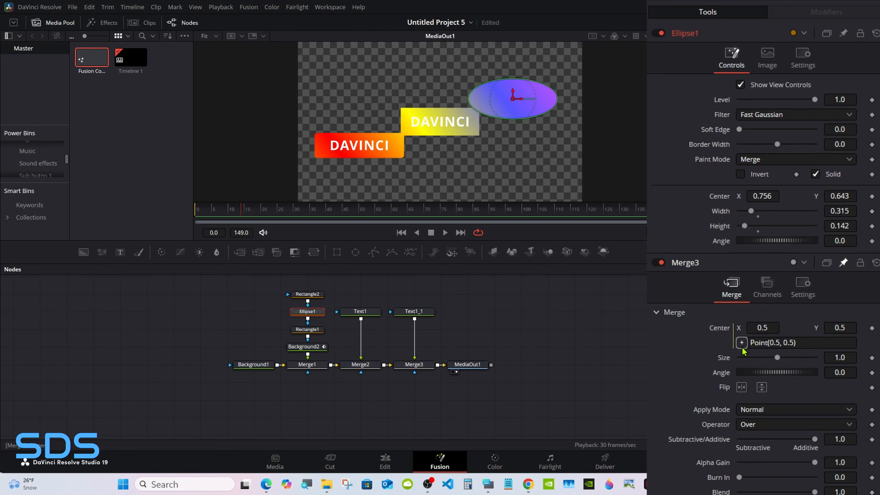
pyautogui.moveTo(741, 331); pyautogui.dragTo(726, 198)
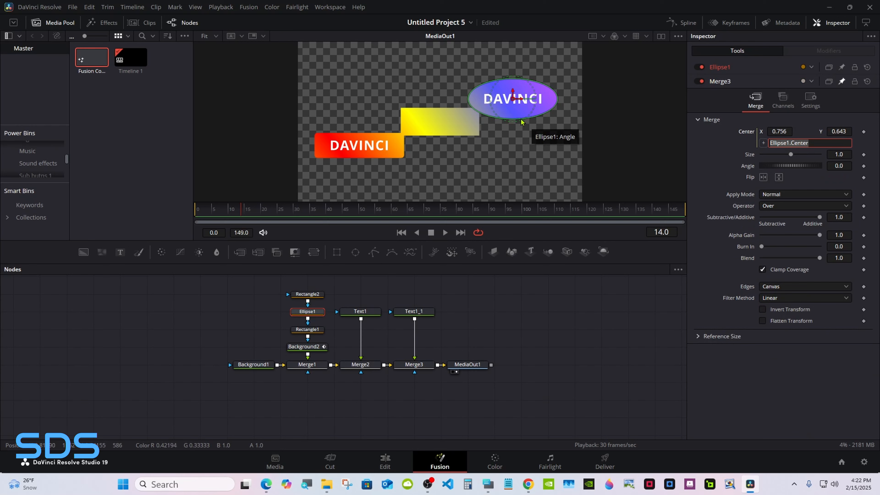
# Change the Text1_1 wording to RESOLVE in capitals using the on-screen keyboard, without a trailing space
pyautogui.click(489, 484)
pyautogui.click(414, 311)
pyautogui.click(729, 148)
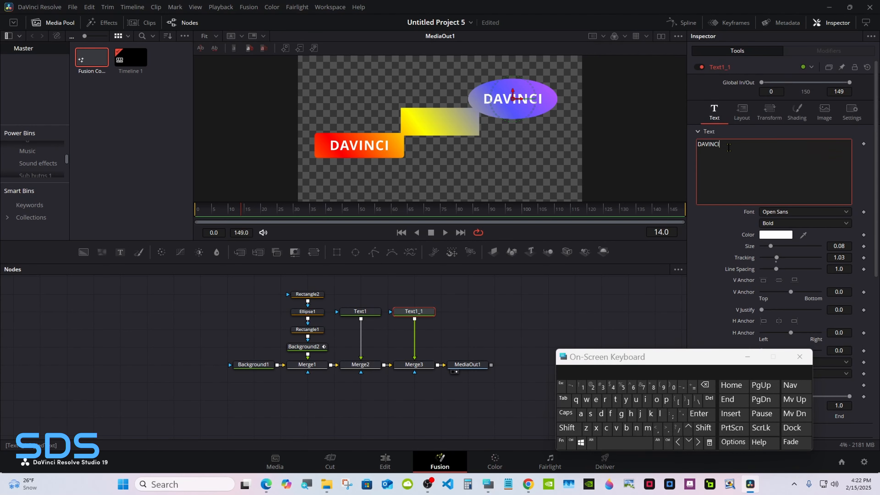
pyautogui.click(705, 385)
pyautogui.click(566, 413)
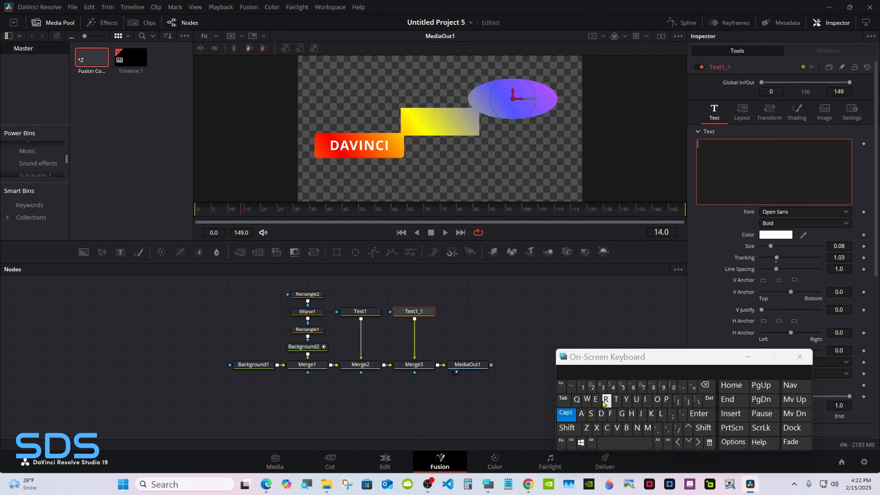
pyautogui.click(606, 399)
pyautogui.click(596, 400)
pyautogui.click(591, 413)
pyautogui.click(657, 400)
pyautogui.click(666, 370)
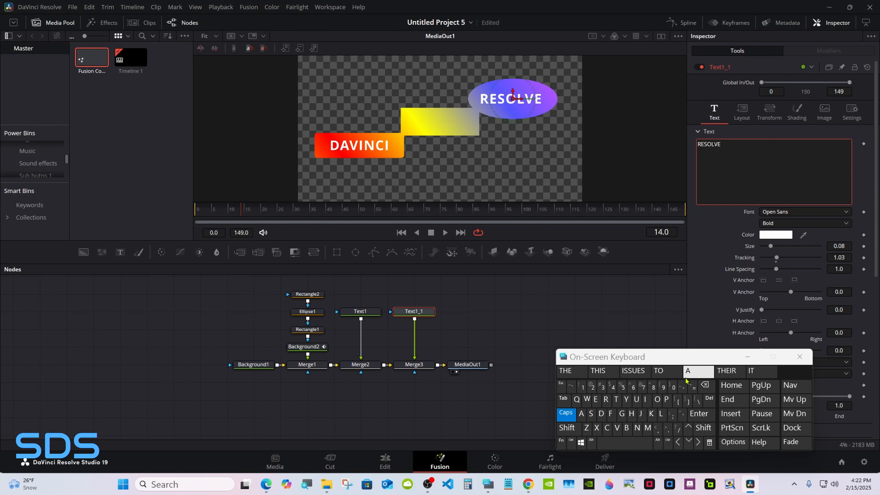
pyautogui.click(705, 385)
# Move MediaOut1 and the on-screen keyboard aside to make room, and insert another Merge node after Merge3
pyautogui.moveTo(596, 354); pyautogui.dragTo(604, 355)
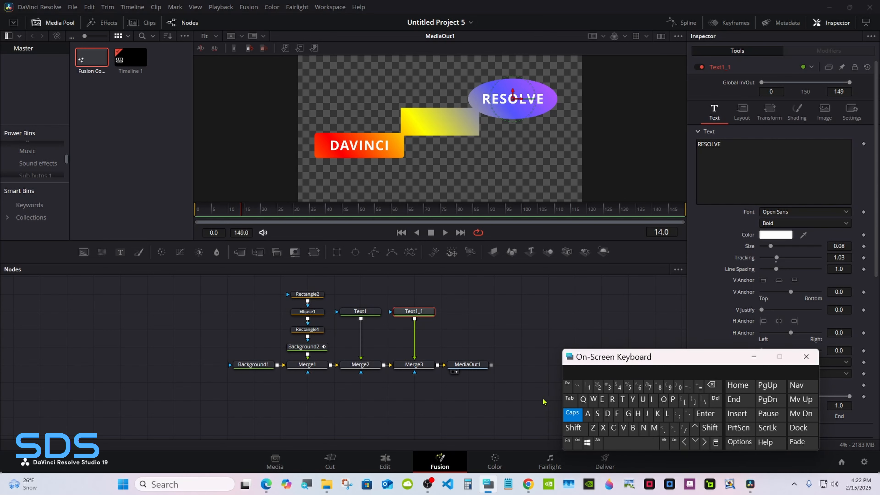
pyautogui.moveTo(467, 364); pyautogui.dragTo(675, 353)
pyautogui.click(412, 366)
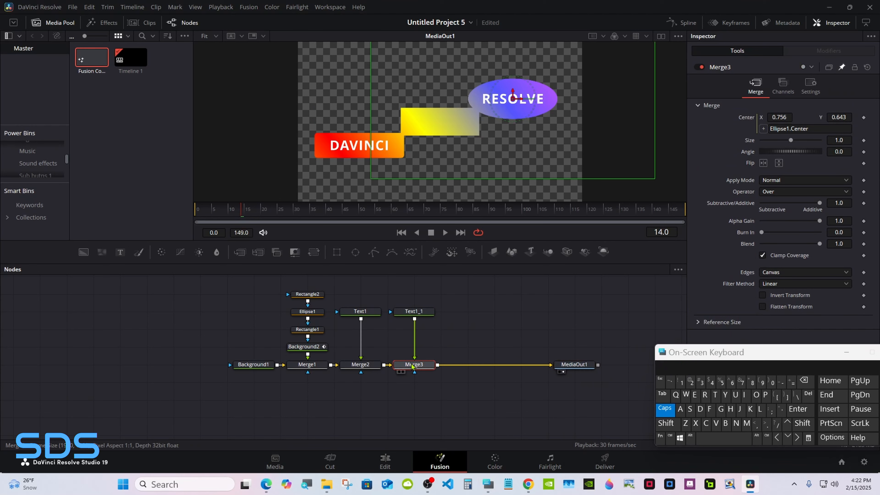
pyautogui.click(240, 252)
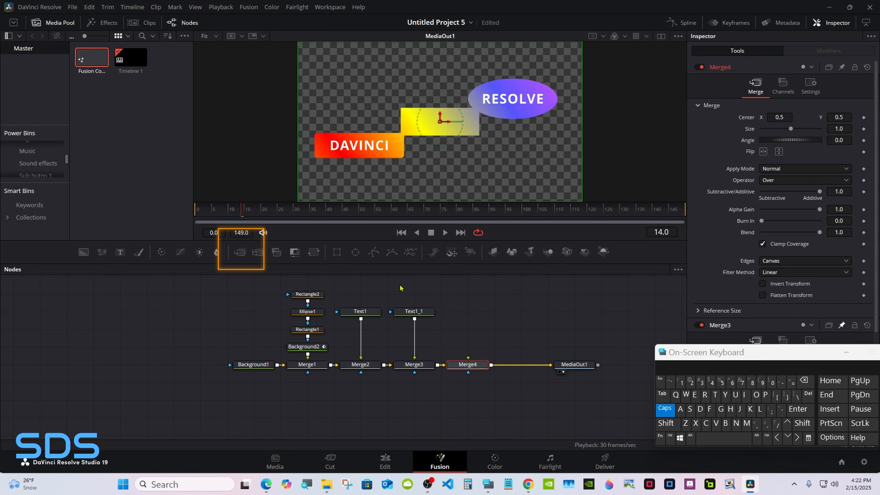
# Duplicate the Text1_1 node beside the original and connect the copy to Merge4's foreground input
pyautogui.rightClick(421, 314)
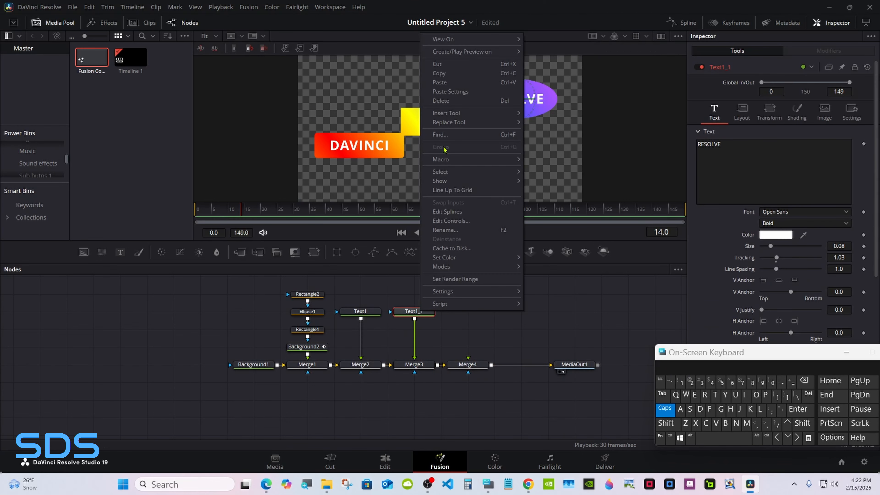
pyautogui.click(447, 74)
pyautogui.click(476, 315)
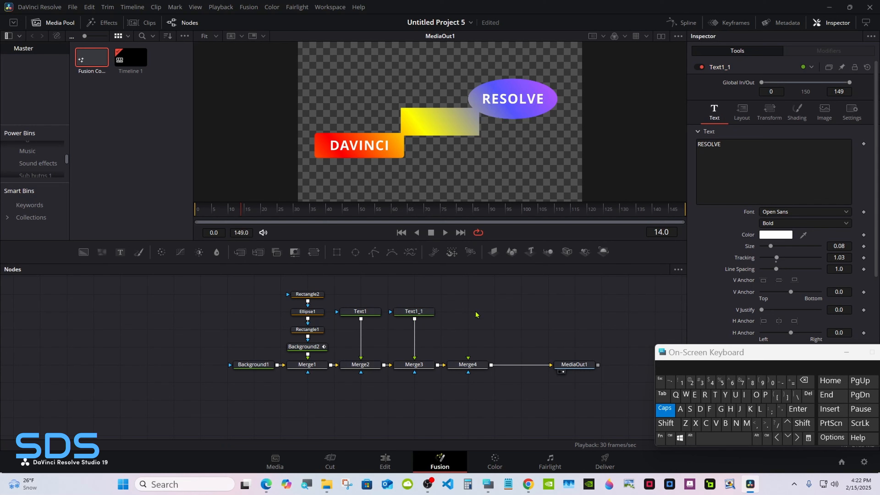
pyautogui.rightClick(476, 314)
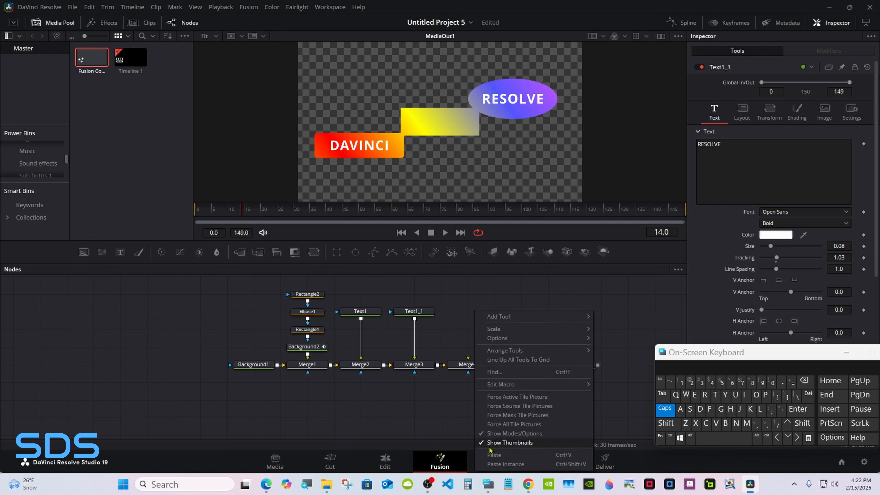
pyautogui.click(499, 443)
pyautogui.moveTo(492, 312); pyautogui.dragTo(468, 358)
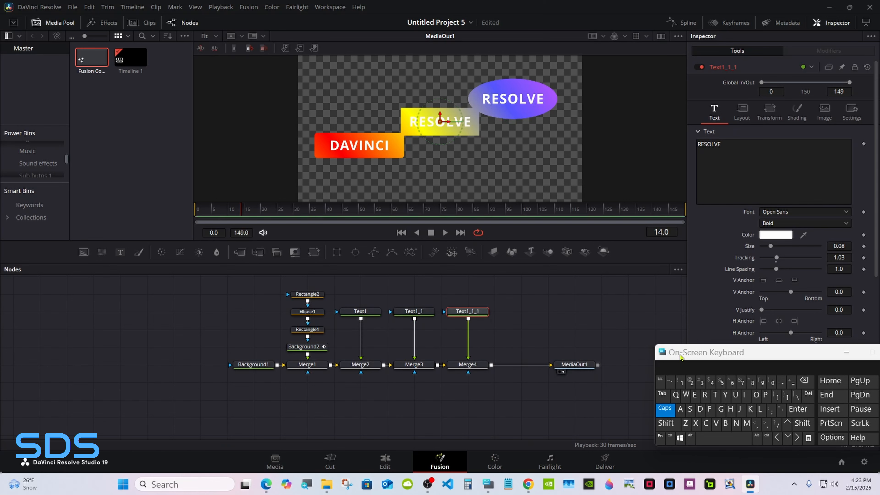
# Replace the wording of the Text1_1_1 node with 19
pyautogui.moveTo(674, 353); pyautogui.dragTo(579, 353)
pyautogui.click(724, 143)
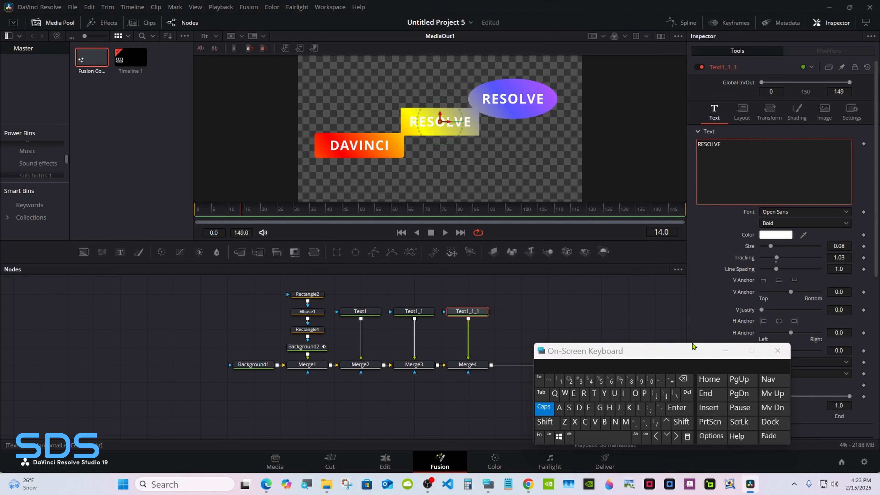
pyautogui.click(683, 378)
pyautogui.click(682, 379)
pyautogui.click(559, 381)
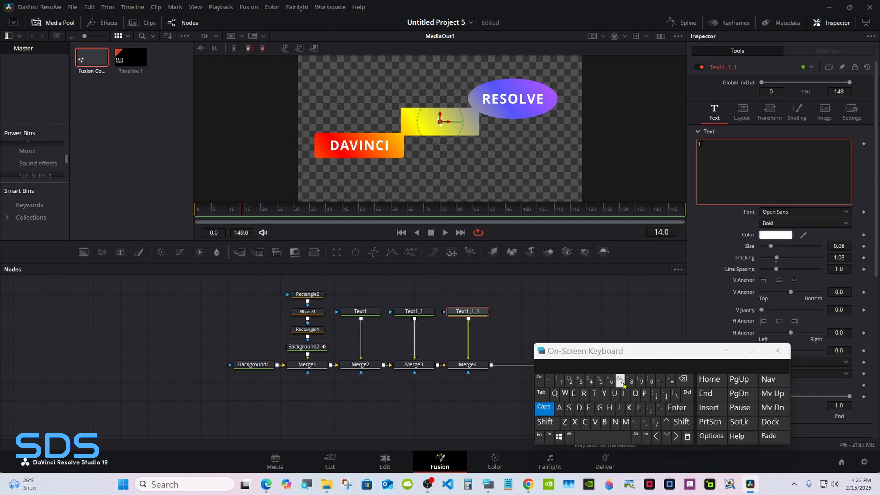
pyautogui.click(641, 382)
pyautogui.click(677, 408)
# Unpin the Merge3 settings and shrink the Rectangle2 mask to width 0.236 and height 0.134
pyautogui.click(308, 294)
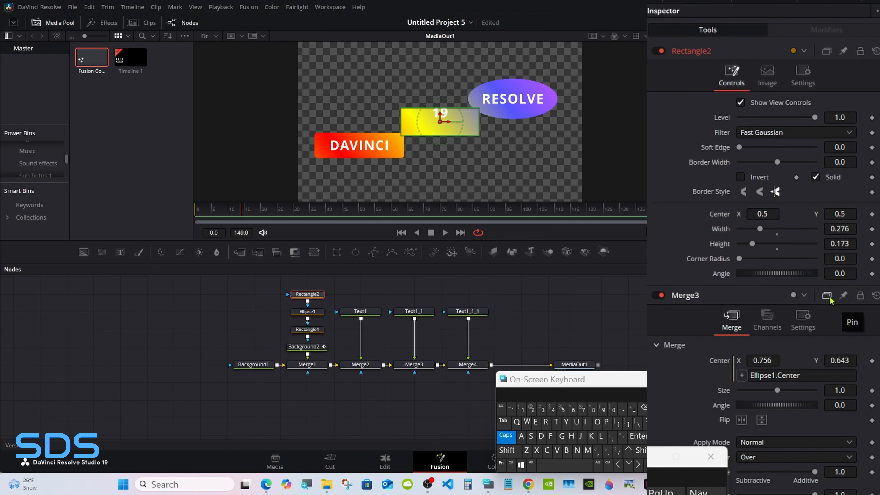
pyautogui.click(577, 314)
pyautogui.click(311, 295)
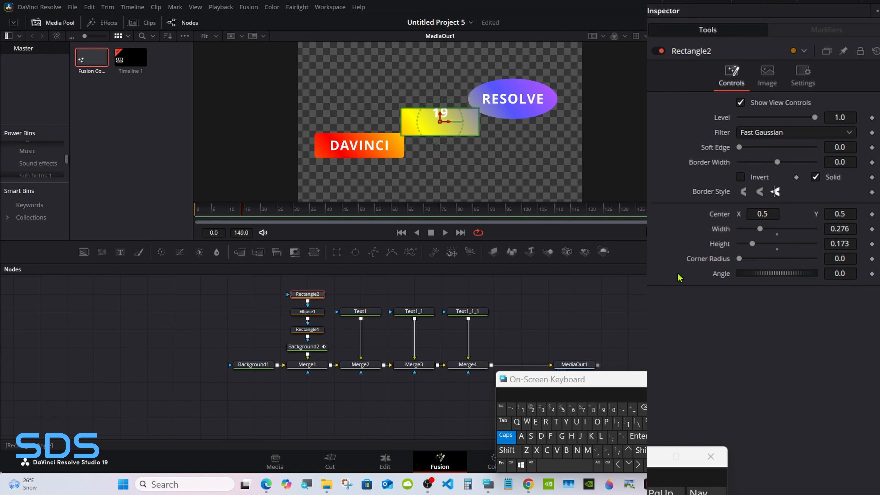
pyautogui.moveTo(752, 244); pyautogui.dragTo(757, 229)
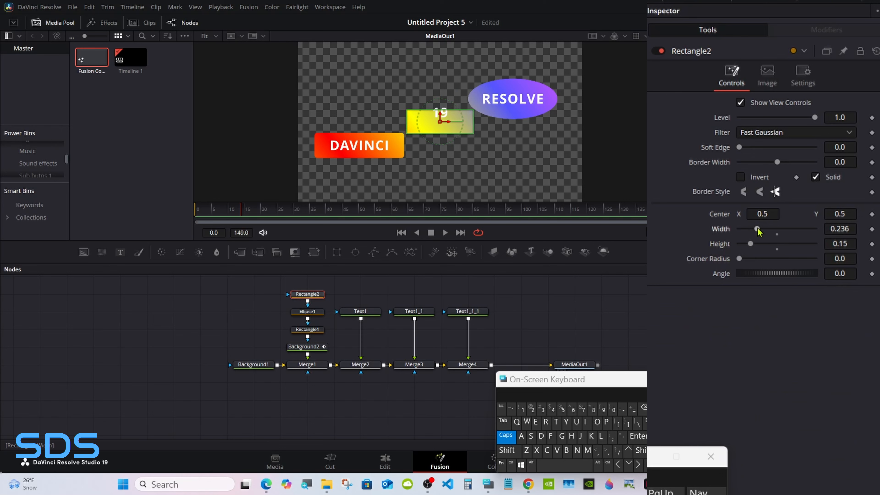
# Change the wording of the Text1_1_1 node to 2025
pyautogui.click(468, 311)
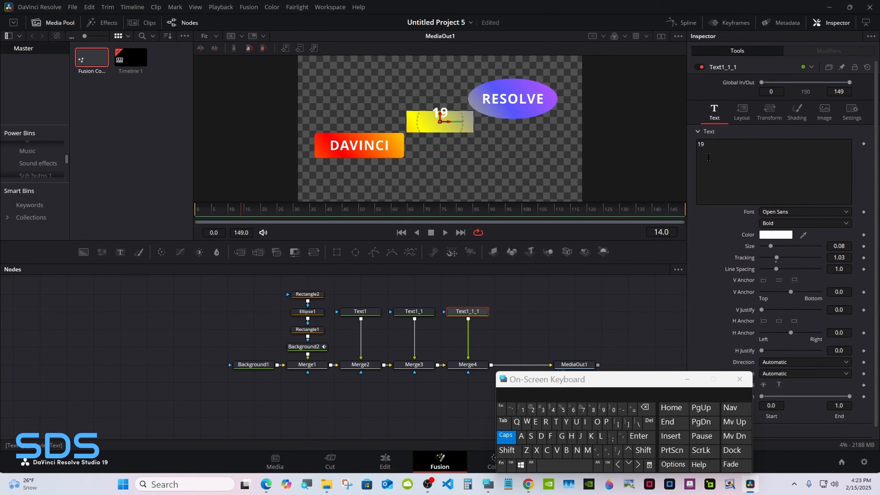
pyautogui.click(644, 408)
pyautogui.click(645, 408)
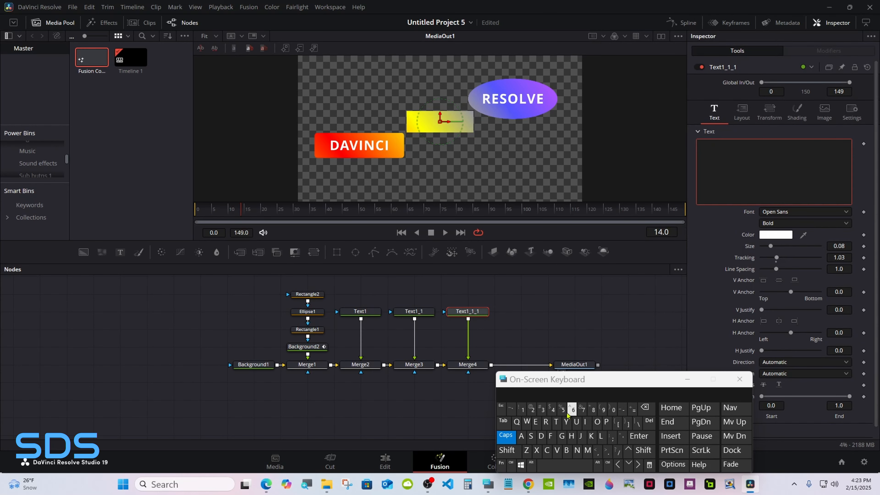
pyautogui.click(532, 409)
pyautogui.click(612, 410)
pyautogui.click(532, 409)
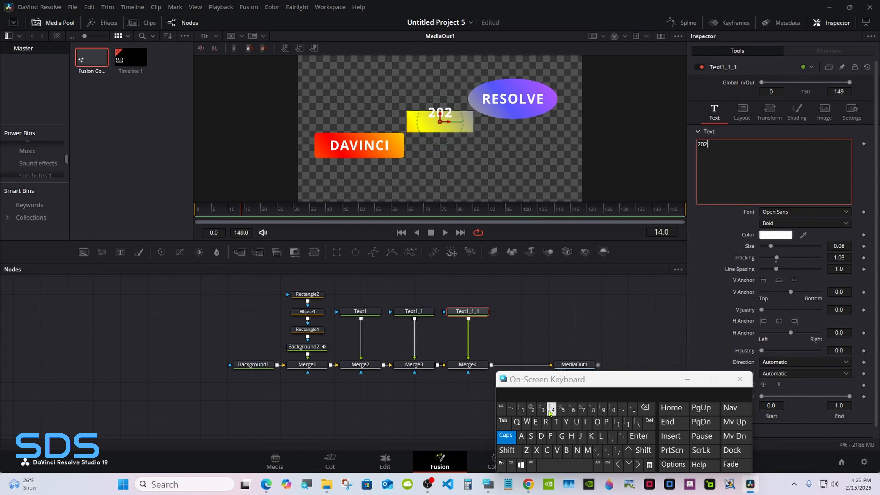
pyautogui.click(562, 409)
# Move the Rectangle2 mask's centre to X 0.274, Y 0.78
pyautogui.click(308, 294)
pyautogui.moveTo(440, 122); pyautogui.dragTo(451, 122)
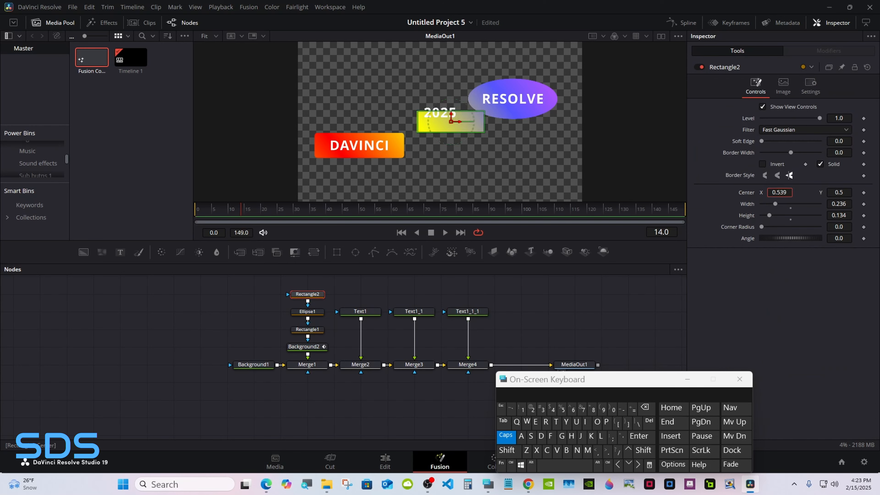
pyautogui.moveTo(780, 192); pyautogui.dragTo(835, 193)
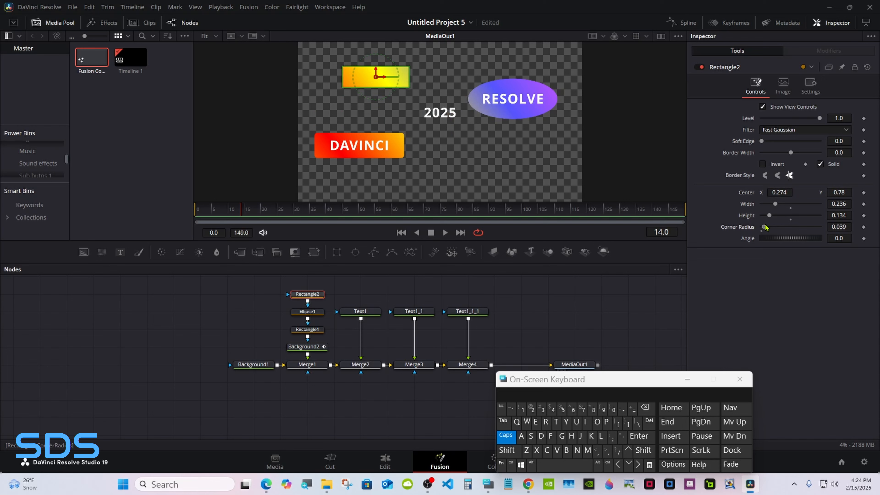
# Set the Rectangle2 mask's corner radius to 0.362 and pin the Merge4 settings alongside the Rectangle2 settings
pyautogui.moveTo(766, 227); pyautogui.dragTo(774, 226)
pyautogui.click(469, 364)
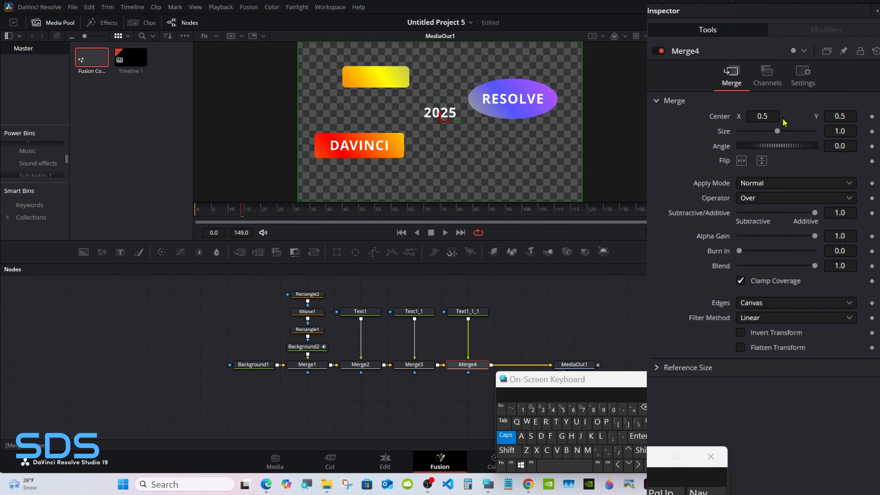
pyautogui.click(844, 53)
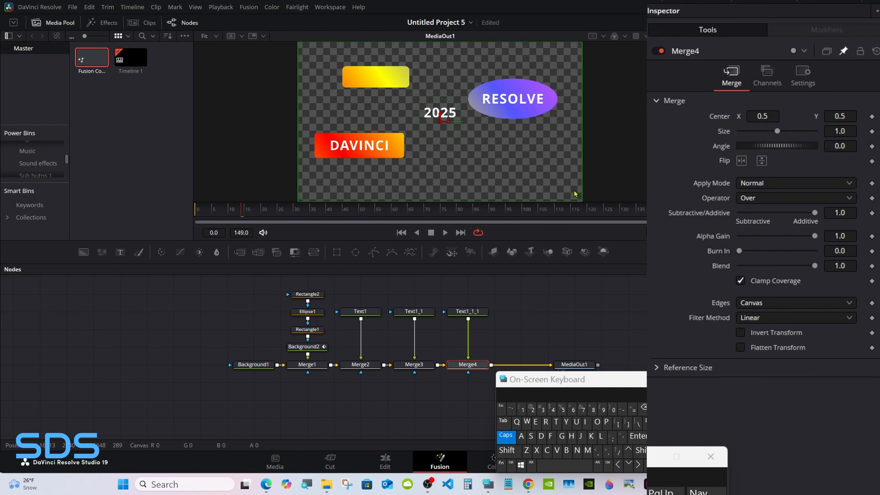
pyautogui.click(311, 295)
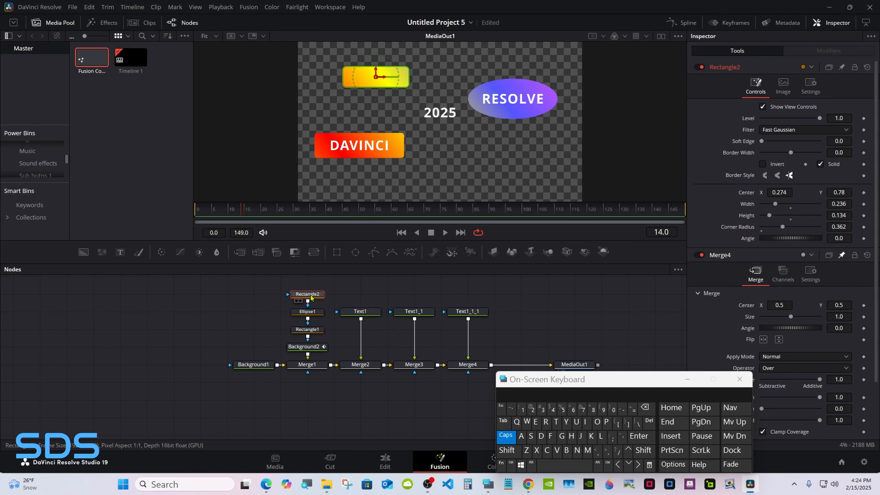
pyautogui.moveTo(312, 297)
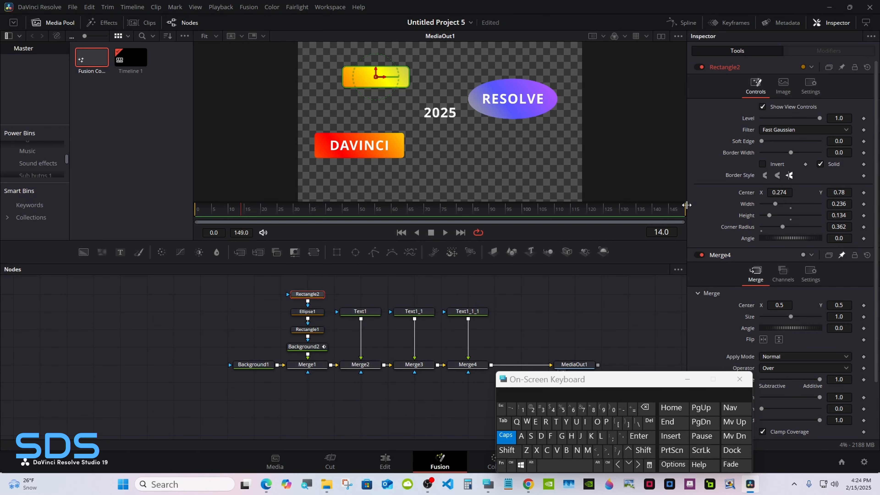
# Add an expression to Merge4's Center that links it to Rectangle2.Center
pyautogui.rightClick(719, 333)
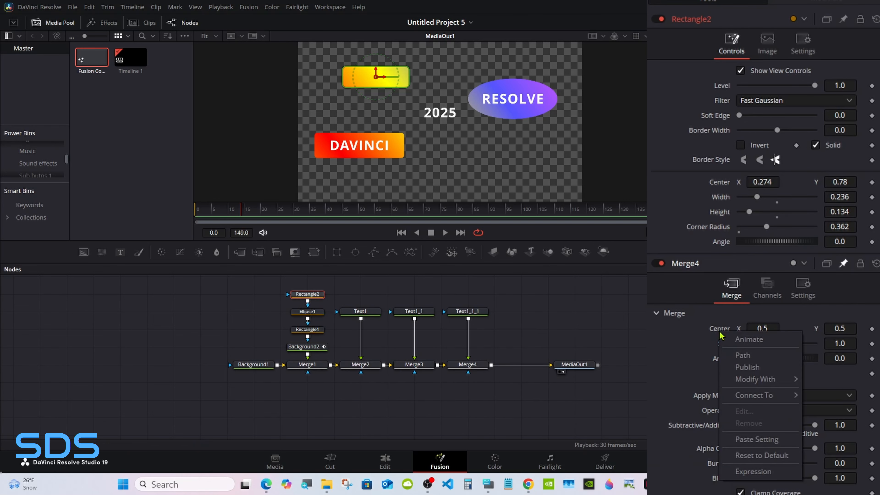
pyautogui.click(737, 469)
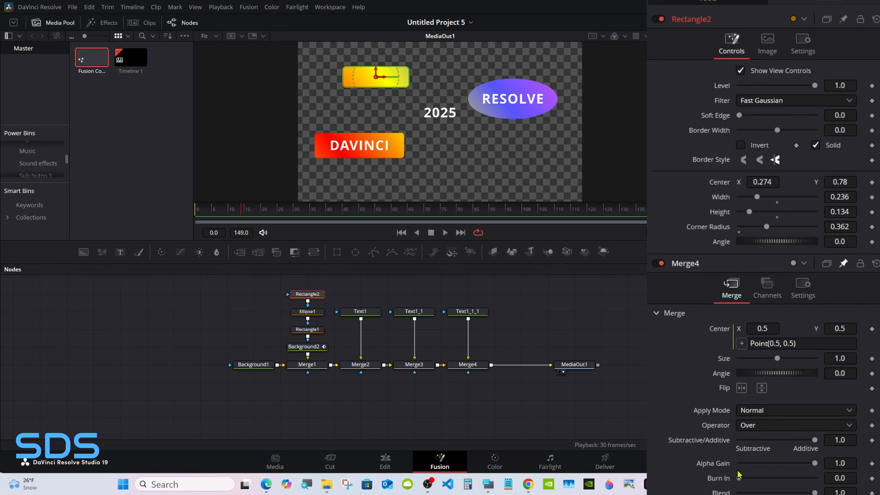
pyautogui.moveTo(742, 344); pyautogui.dragTo(721, 187)
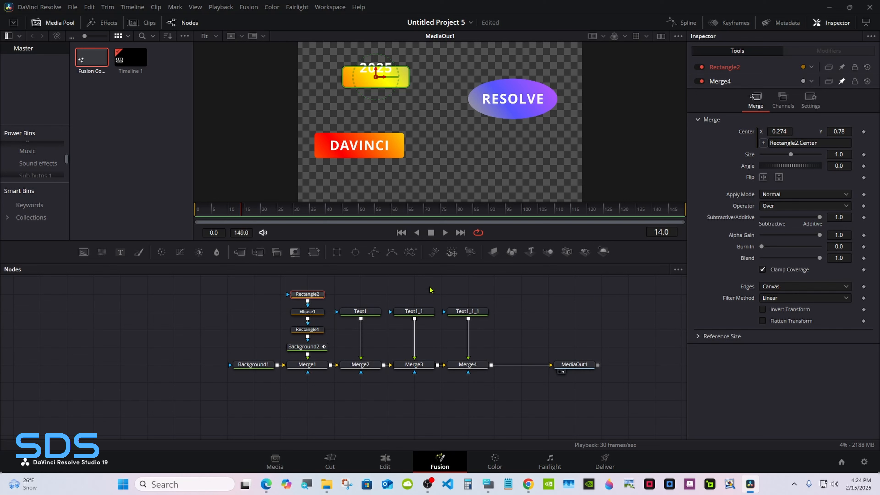
# Set the Text1_1_1 node's vertical anchor to -1.0 and clear its 2025 wording
pyautogui.click(468, 312)
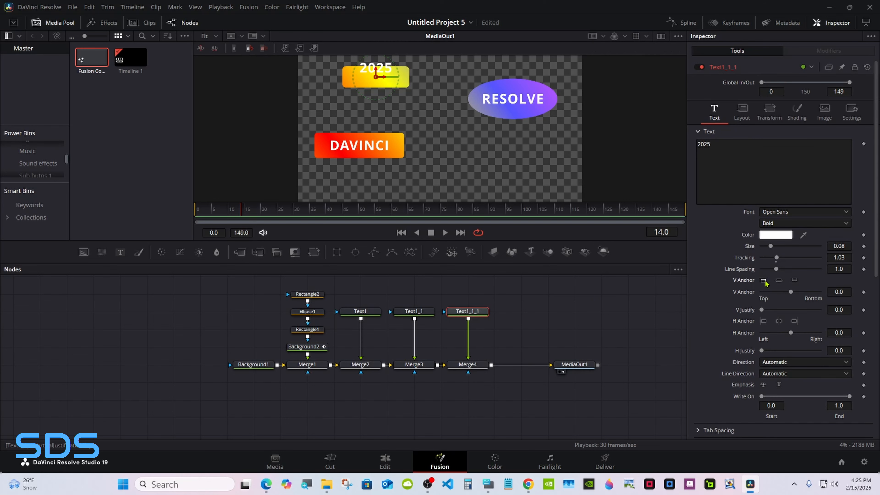
pyautogui.click(796, 281)
pyautogui.click(487, 483)
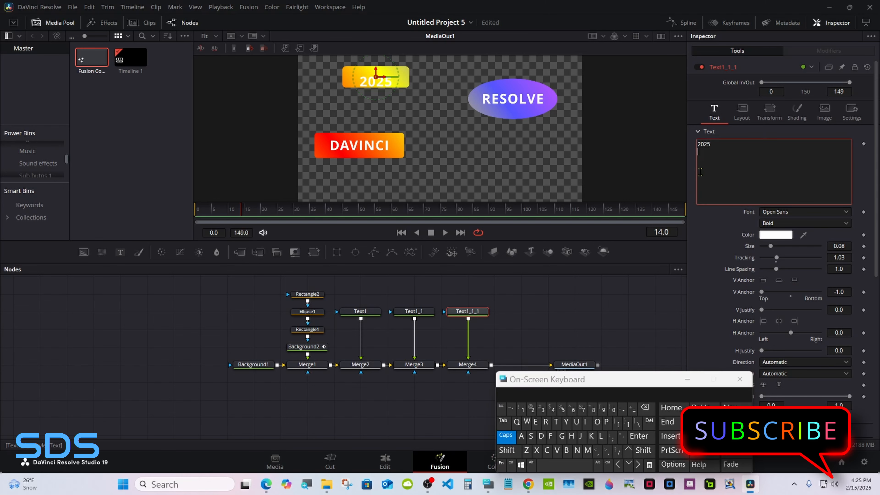
pyautogui.click(645, 410)
pyautogui.click(646, 409)
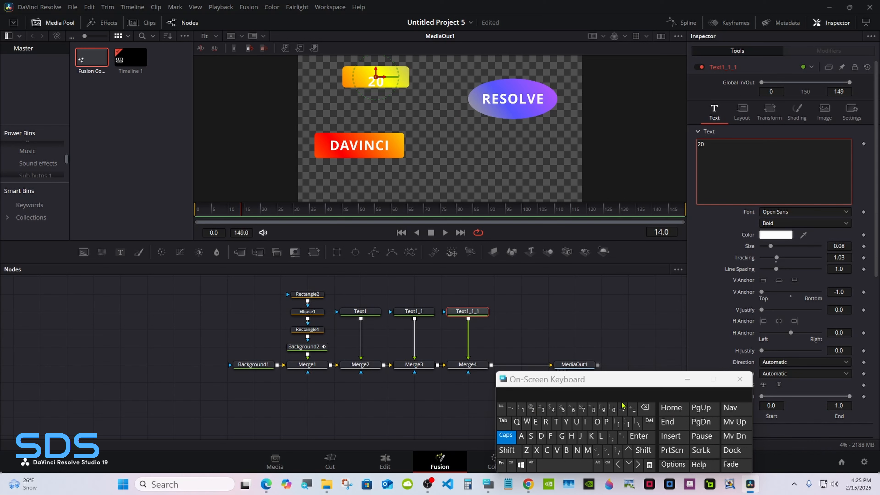
pyautogui.click(645, 408)
pyautogui.click(645, 408)
pyautogui.moveTo(573, 386); pyautogui.dragTo(590, 371)
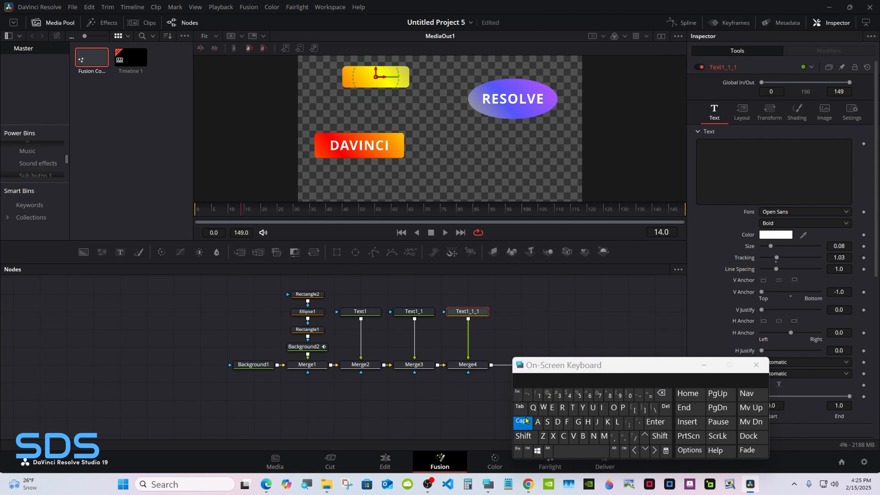
# Replace the Text1_1_1 node with a pasted copy of the RESOLVE text node
pyautogui.rightClick(467, 317)
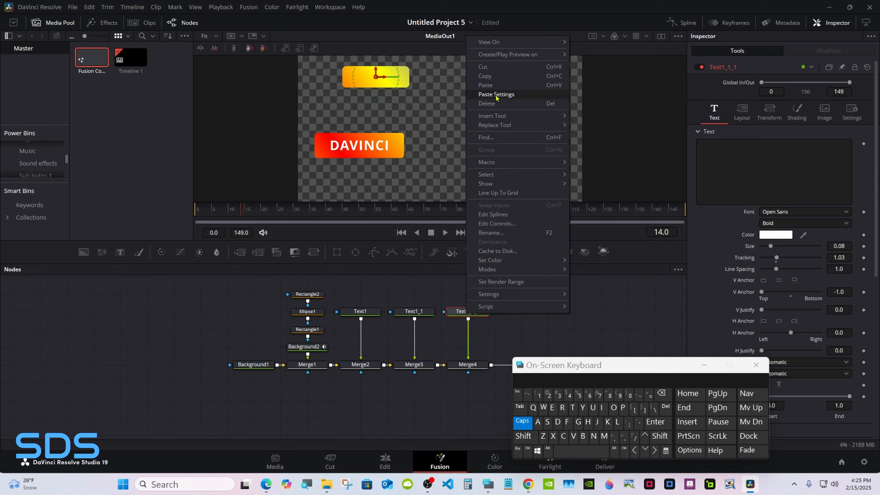
pyautogui.click(499, 85)
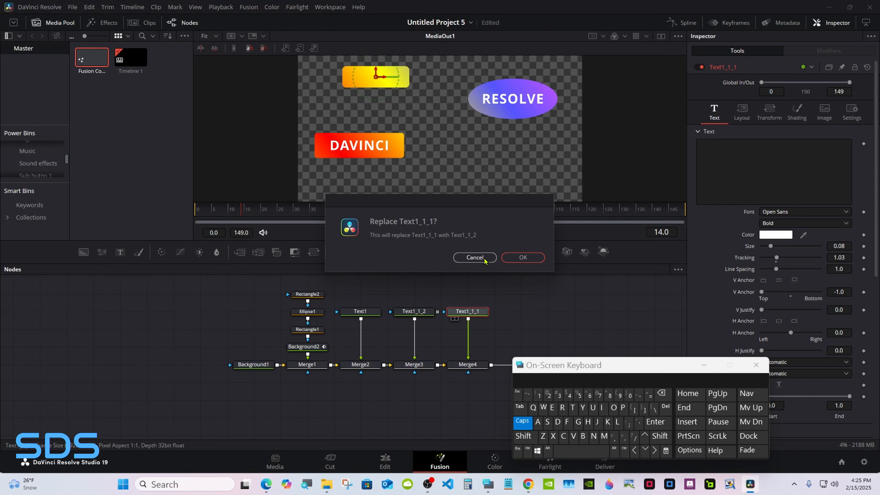
pyautogui.click(523, 257)
pyautogui.rightClick(463, 317)
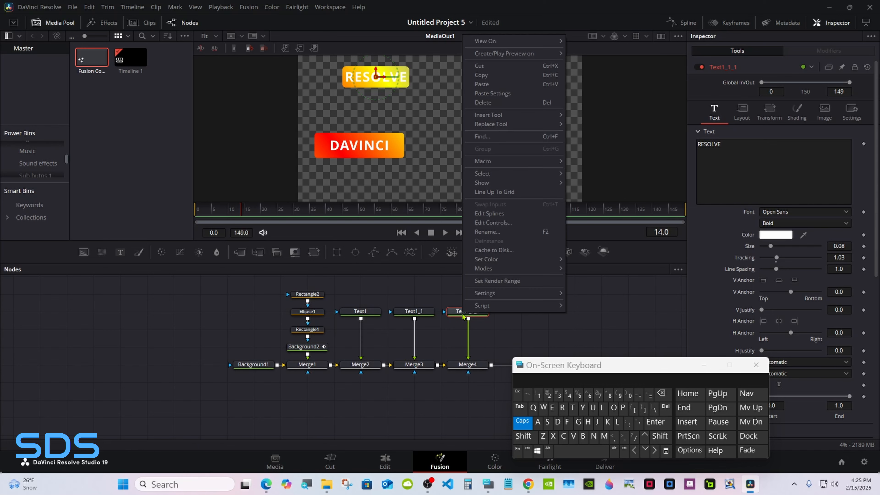
# Replace the RESOLVE wording in the Text1_1_1 node with 2025
pyautogui.click(725, 149)
pyautogui.click(662, 394)
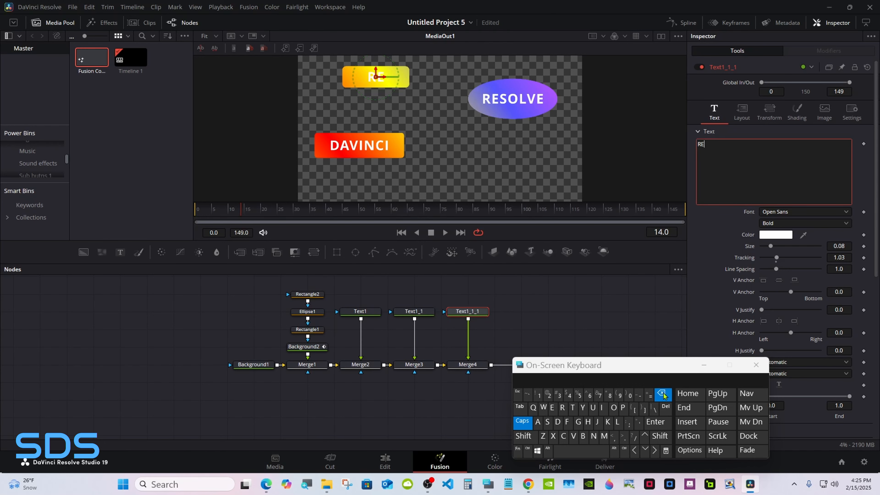
pyautogui.click(549, 397)
pyautogui.click(630, 396)
pyautogui.click(549, 396)
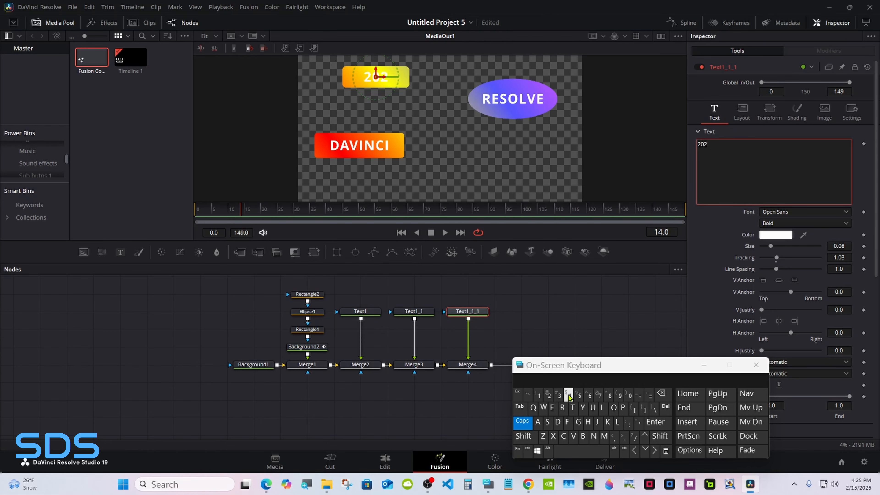
pyautogui.click(577, 397)
pyautogui.click(564, 316)
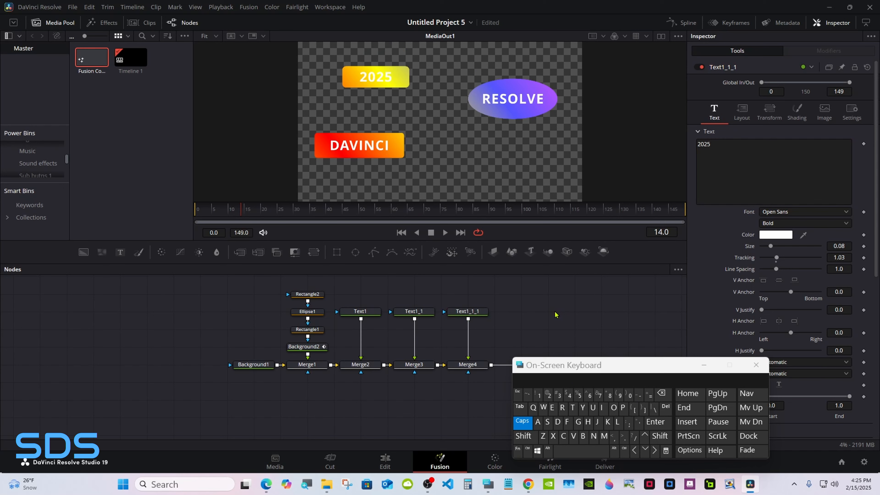
# Unpin the Merge4 settings and play the composition to preview the animated gradients in the three shapes
pyautogui.click(314, 295)
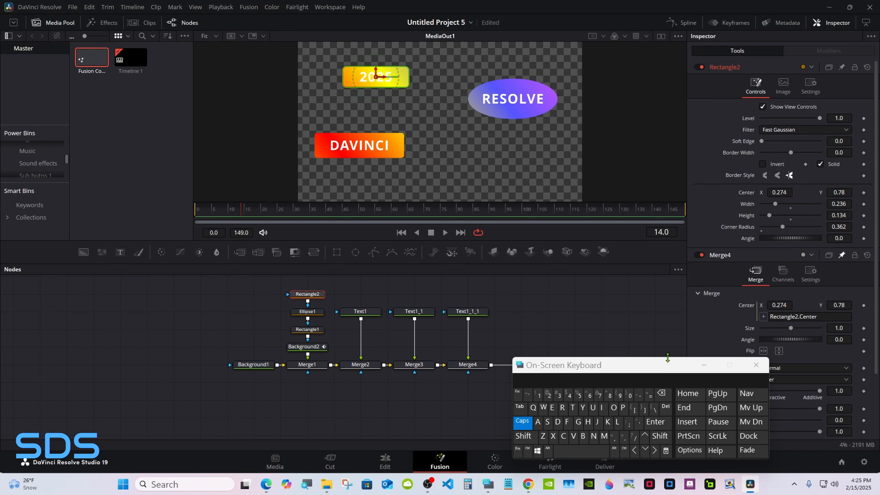
pyautogui.moveTo(668, 360); pyautogui.dragTo(553, 376)
pyautogui.click(617, 285)
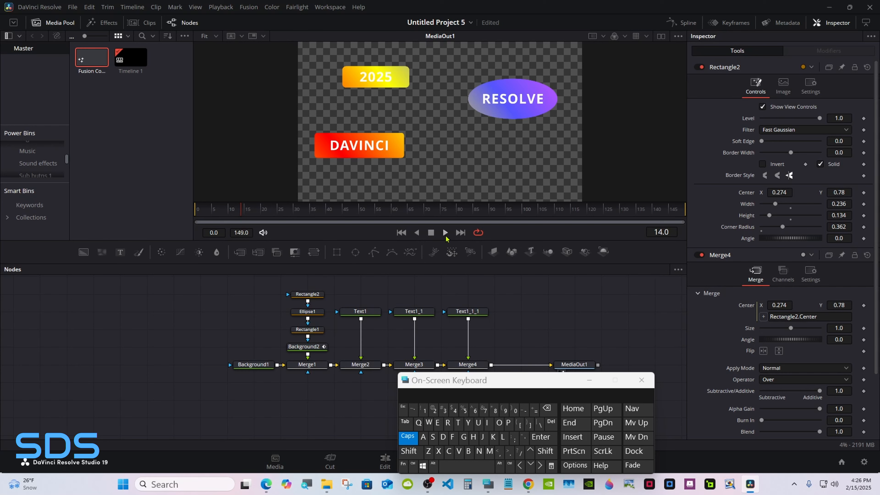
pyautogui.click(446, 234)
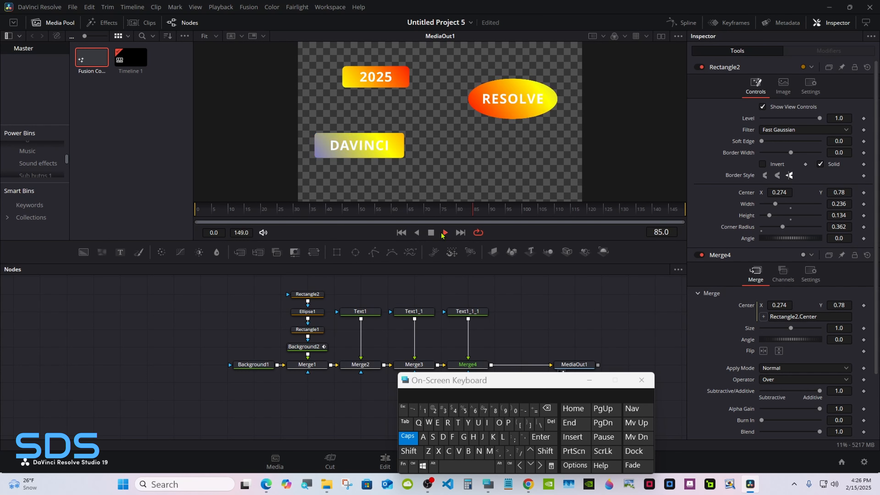
pyautogui.click(445, 233)
pyautogui.moveTo(440, 387); pyautogui.dragTo(340, 391)
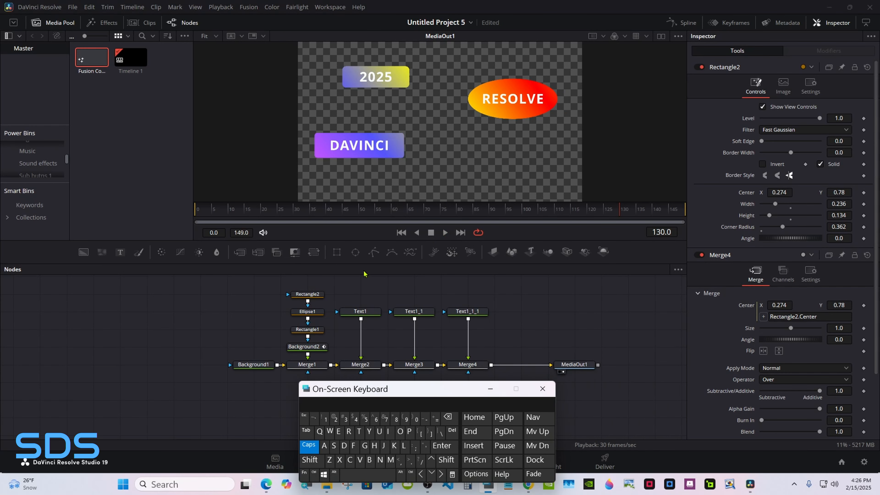
# Add an ellipse mask feeding Rectangle2, with its Width linked by expression to Height and its Height set to 0.157
pyautogui.moveTo(355, 252); pyautogui.dragTo(308, 313)
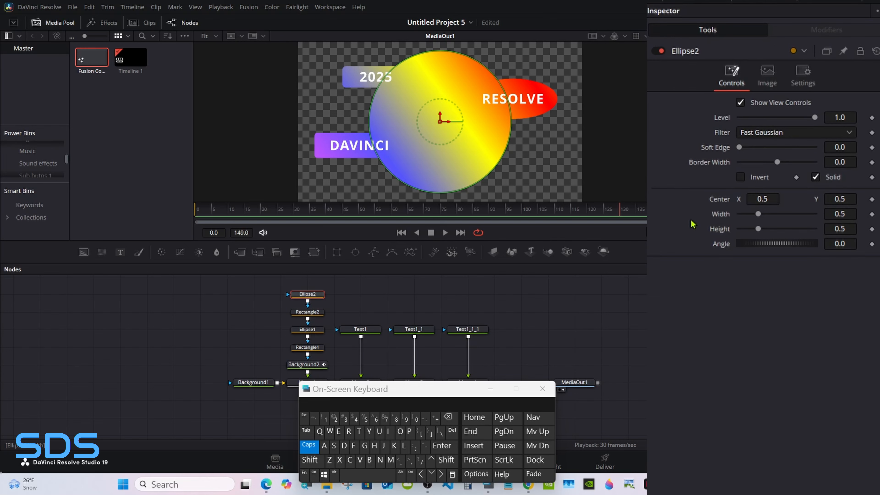
pyautogui.rightClick(714, 214)
pyautogui.click(739, 358)
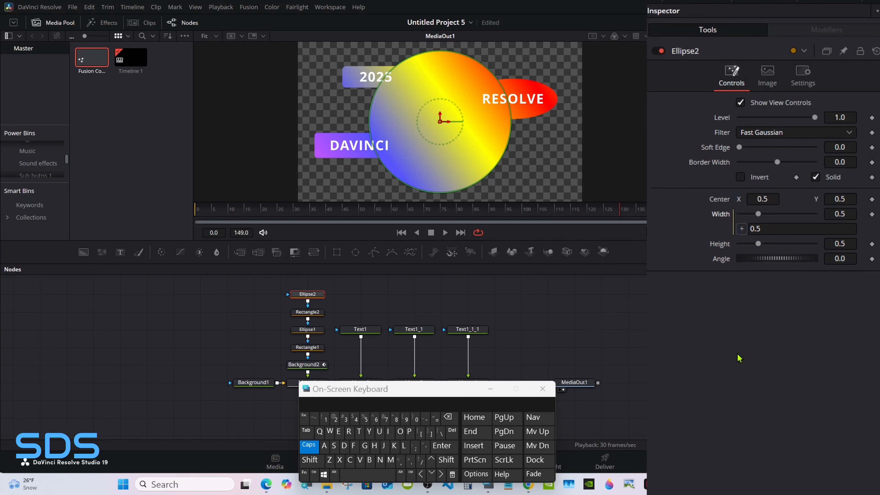
pyautogui.moveTo(729, 246); pyautogui.dragTo(746, 247)
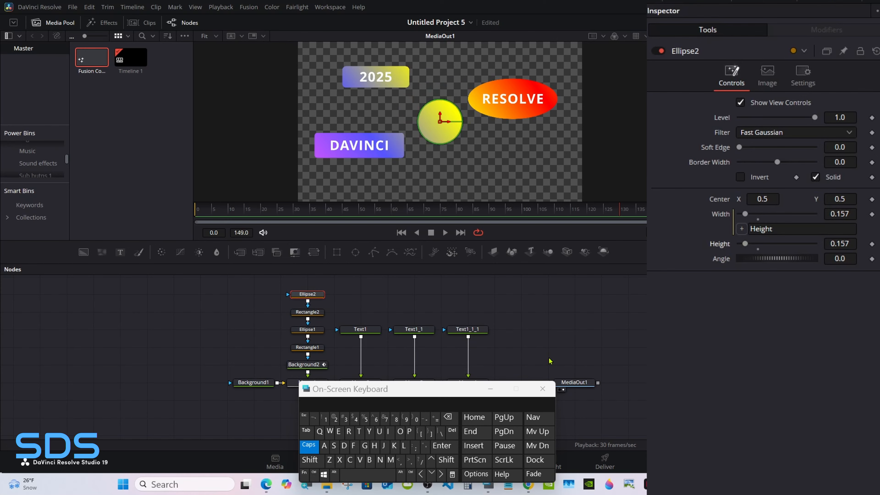
# Duplicate the Text1_1_1 node and merge the copy into the flow between Merge4 and MediaOut1
pyautogui.moveTo(447, 389); pyautogui.dragTo(768, 300)
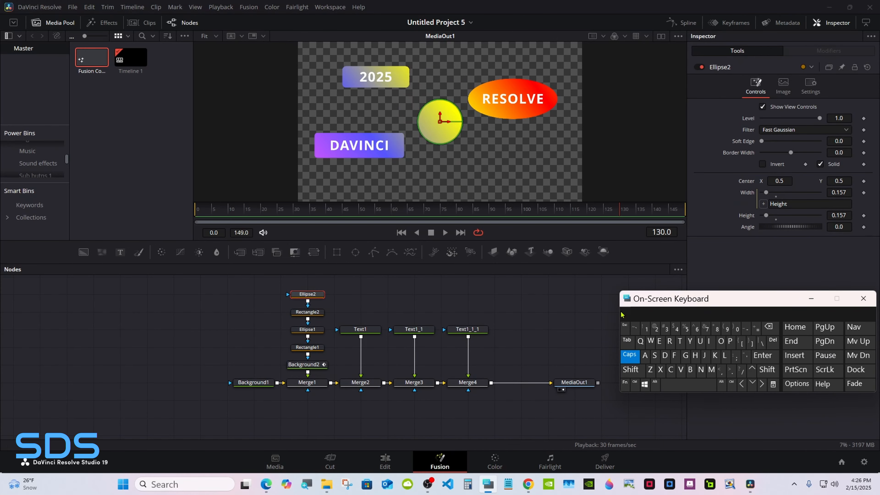
pyautogui.click(468, 330)
pyautogui.rightClick(471, 336)
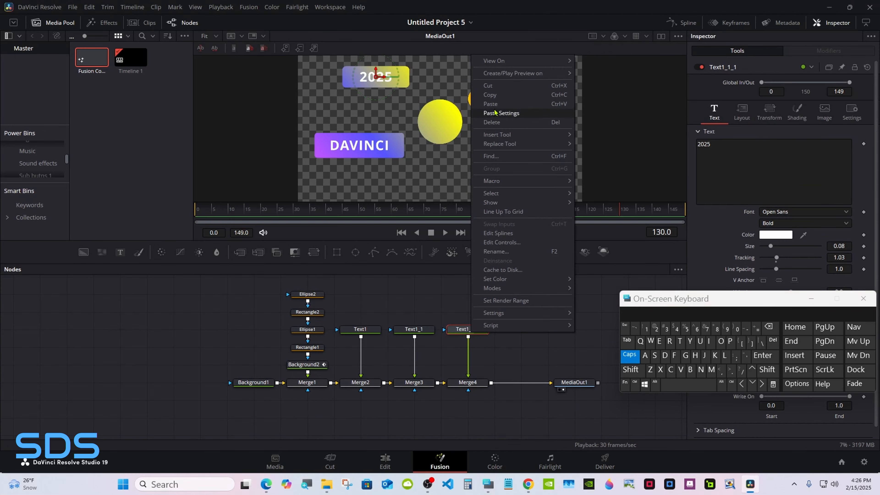
pyautogui.click(492, 94)
pyautogui.rightClick(515, 330)
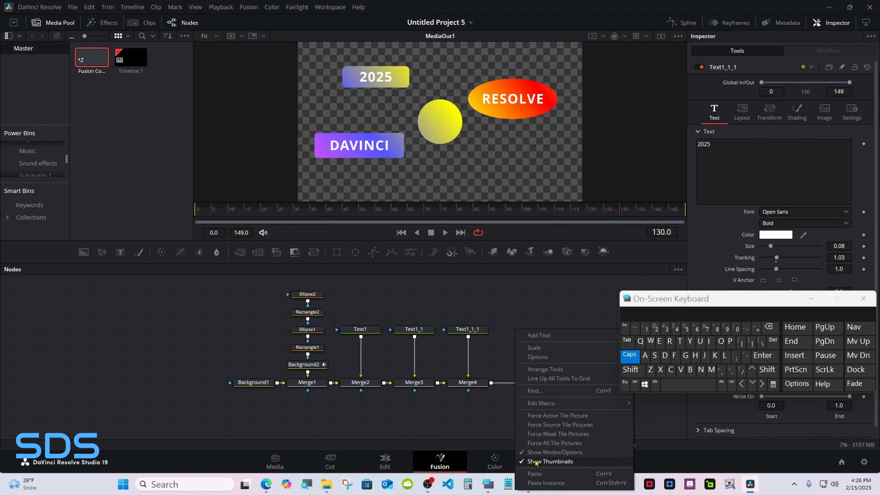
pyautogui.click(534, 474)
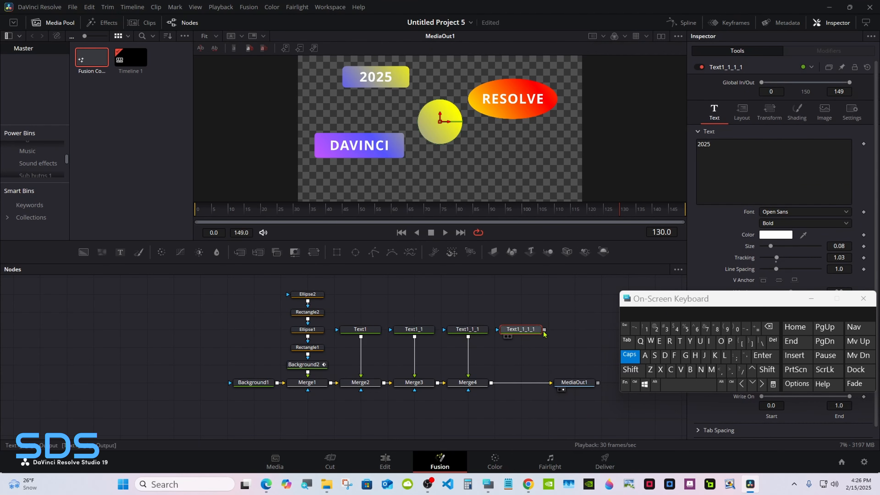
pyautogui.moveTo(545, 330); pyautogui.dragTo(521, 383)
# Move the Ellipse2 mask's centre to X 0.65, Y 0.233
pyautogui.click(508, 332)
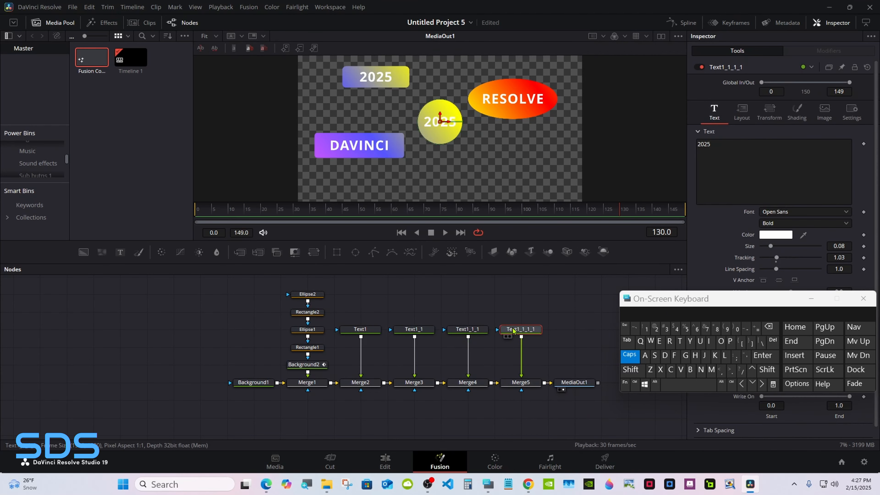
pyautogui.click(315, 296)
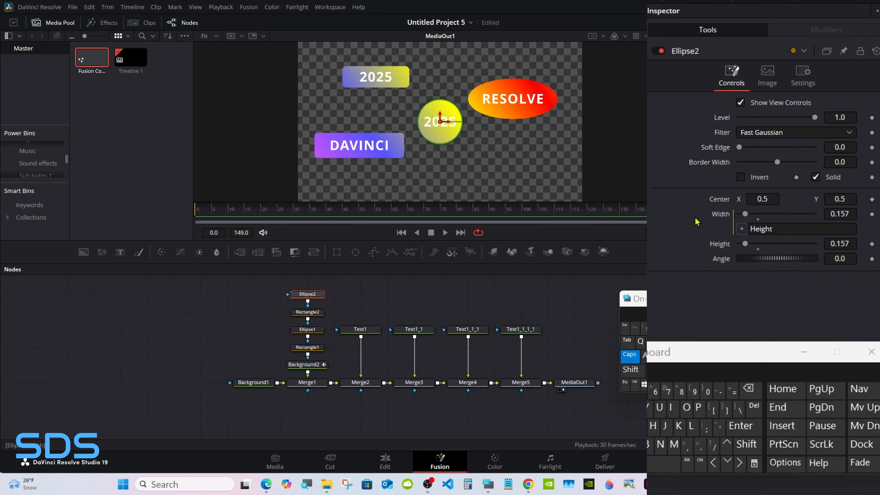
pyautogui.moveTo(845, 199); pyautogui.dragTo(827, 204)
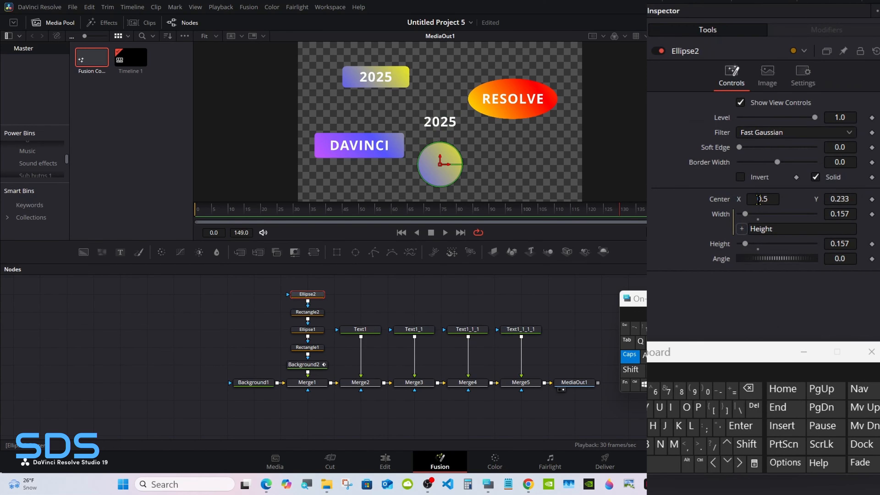
pyautogui.moveTo(759, 199); pyautogui.dragTo(770, 199)
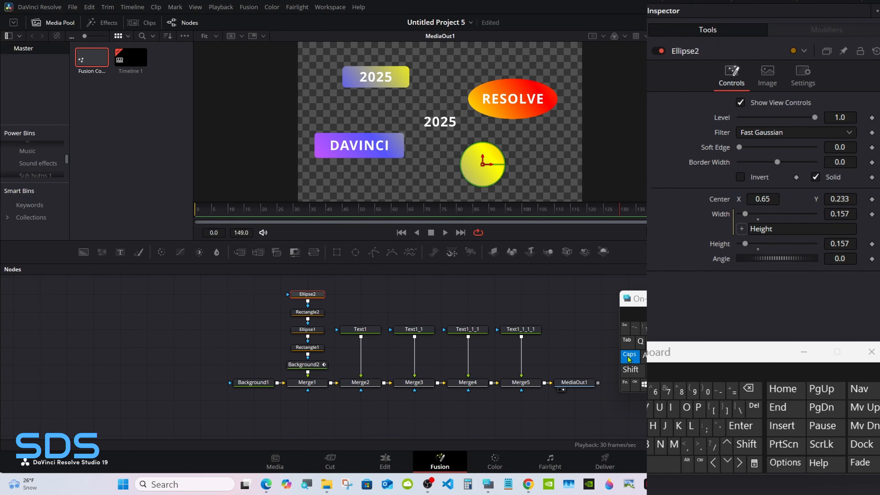
# Change the Text1_1_1_1 node's wording to 19 and enlarge its text size to 0.1339
pyautogui.click(519, 331)
pyautogui.click(708, 168)
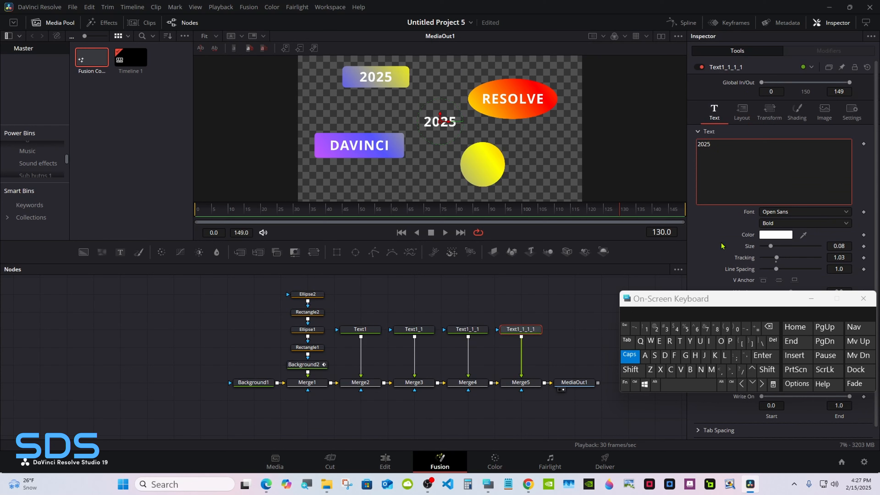
pyautogui.click(768, 328)
pyautogui.click(769, 328)
pyautogui.click(768, 327)
pyautogui.click(768, 328)
pyautogui.click(647, 329)
pyautogui.click(727, 329)
pyautogui.moveTo(771, 246); pyautogui.dragTo(777, 247)
pyautogui.click(629, 354)
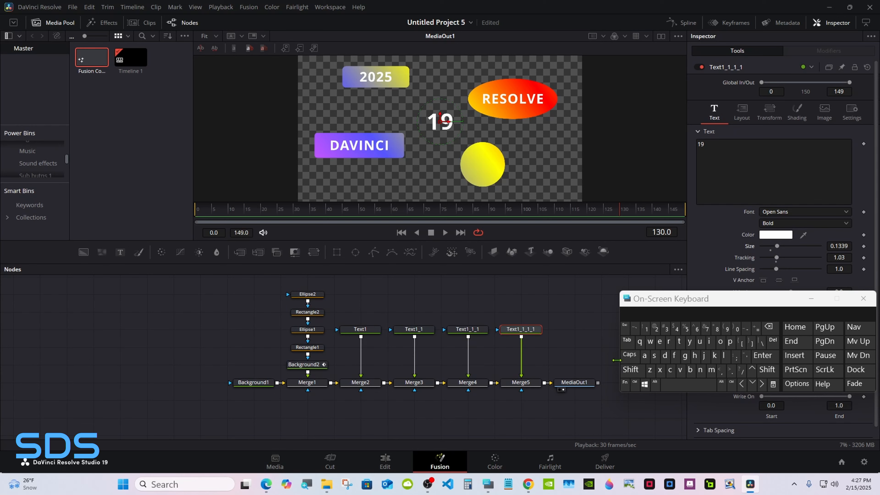
pyautogui.click(864, 299)
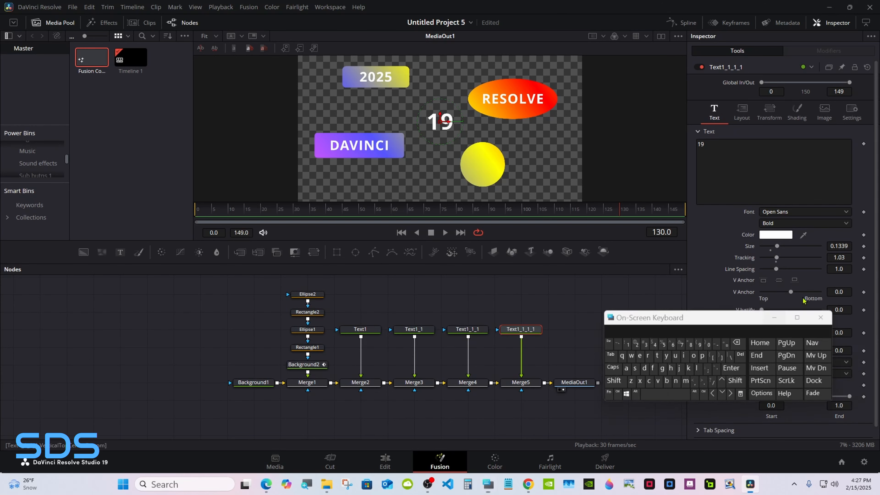
# Link Merge5's Center by expression to the Ellipse2 mask's Center so the 19 title follows the circle
pyautogui.click(532, 385)
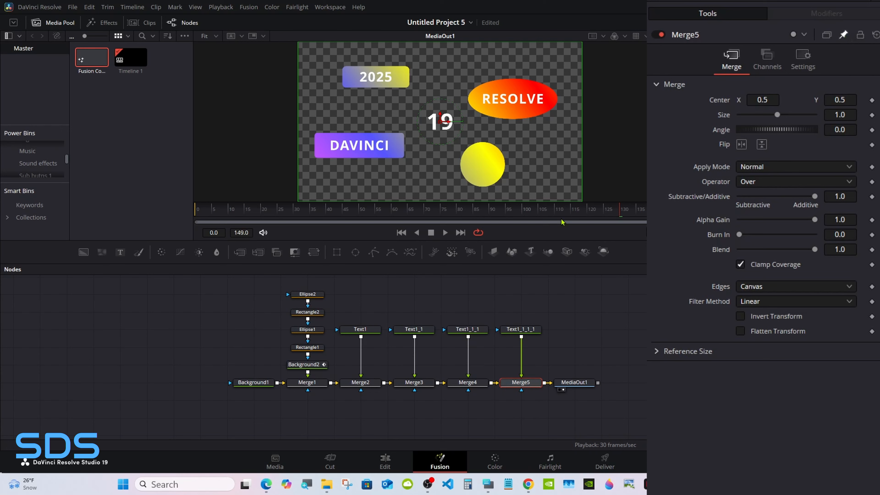
pyautogui.click(312, 295)
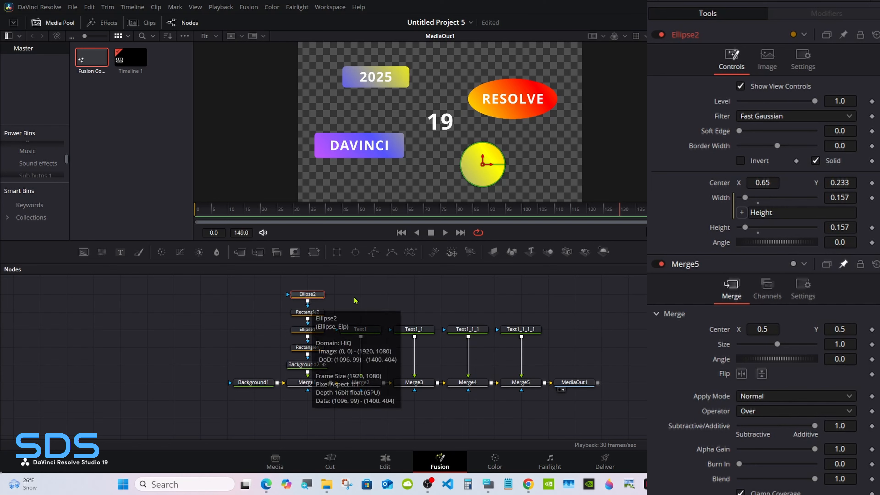
pyautogui.rightClick(719, 336)
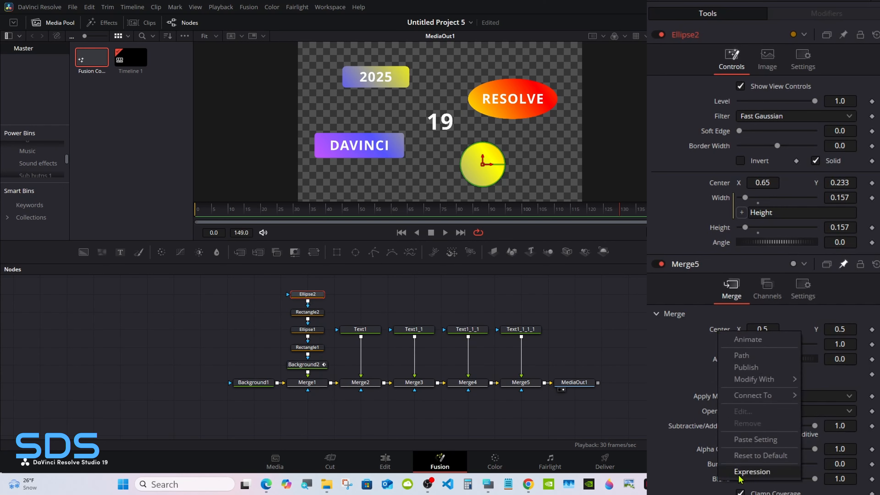
pyautogui.click(751, 472)
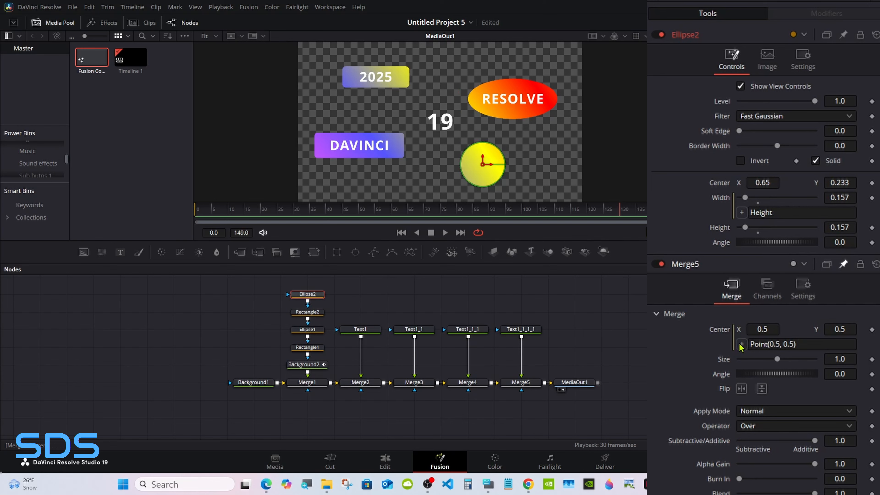
pyautogui.moveTo(741, 345); pyautogui.dragTo(725, 185)
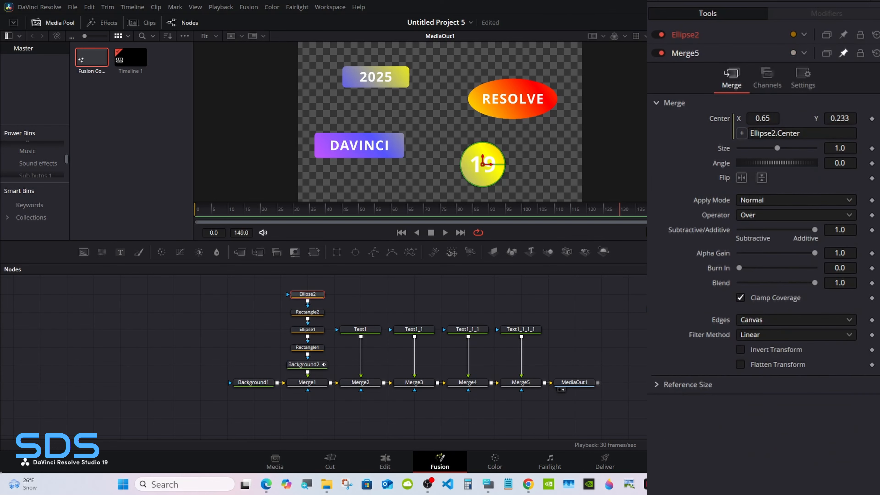
# Move MediaOut1 further from Merge5 and insert a Drop Shadow node between them
pyautogui.moveTo(569, 381); pyautogui.dragTo(650, 382)
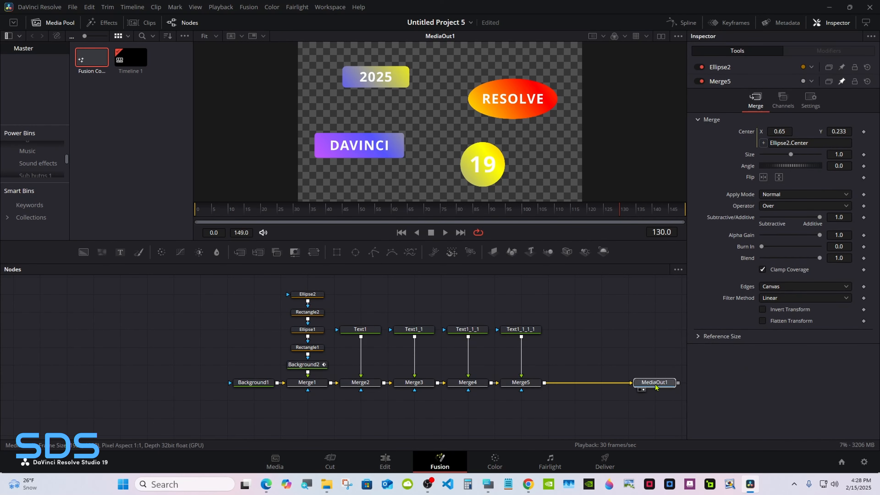
pyautogui.click(488, 485)
pyautogui.moveTo(651, 298); pyautogui.dragTo(678, 287)
pyautogui.click(518, 383)
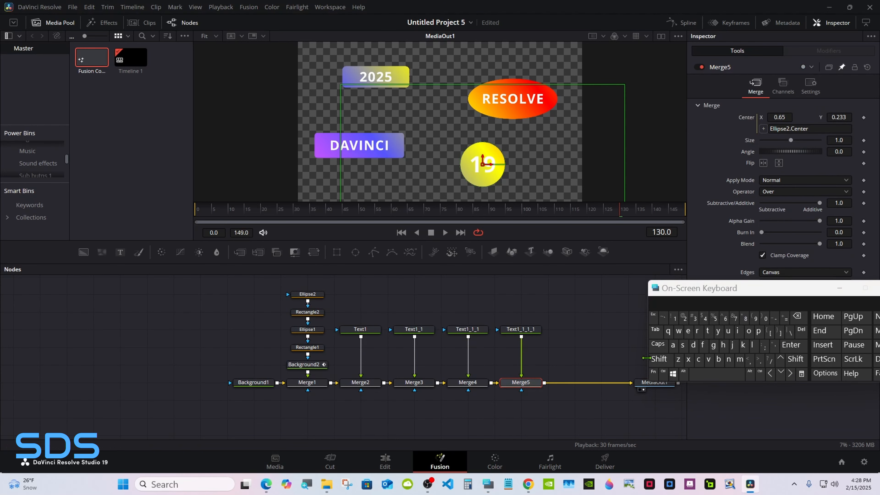
pyautogui.click(659, 359)
pyautogui.click(702, 374)
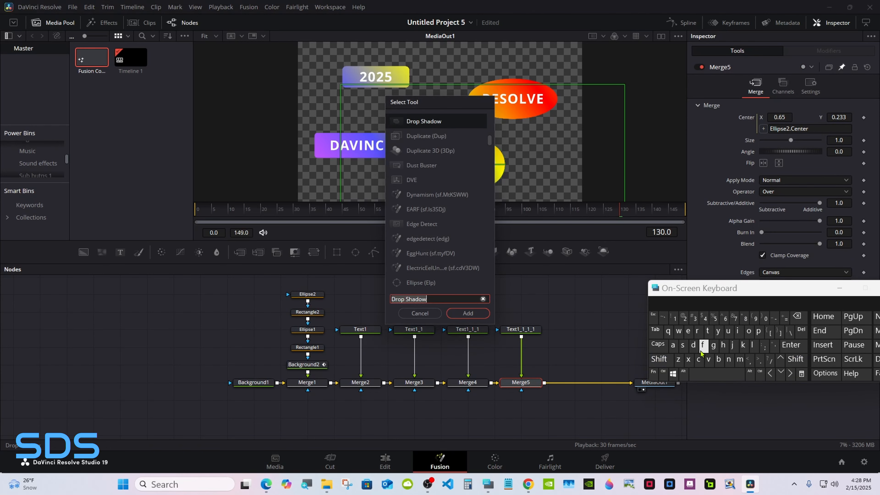
pyautogui.click(468, 313)
pyautogui.moveTo(685, 296); pyautogui.dragTo(698, 298)
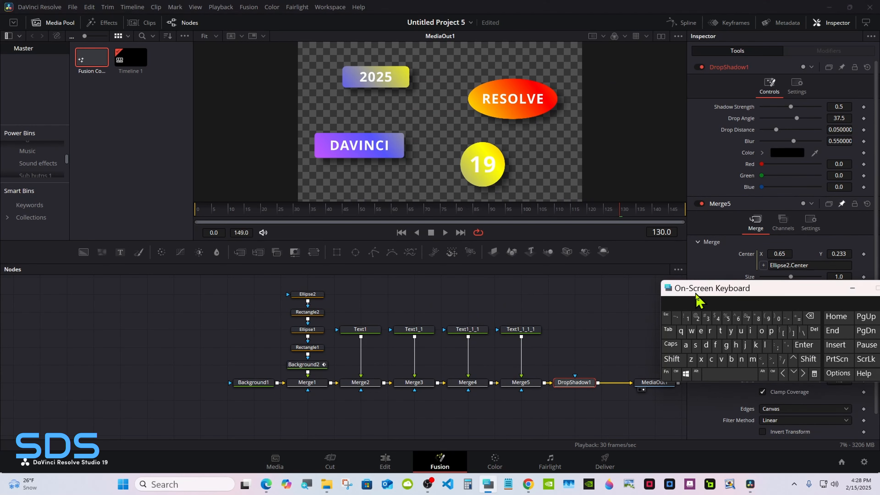
# Shift the whole node tree away from MediaOut1 and insert a Transform node after DropShadow1
pyautogui.moveTo(199, 282); pyautogui.dragTo(497, 385)
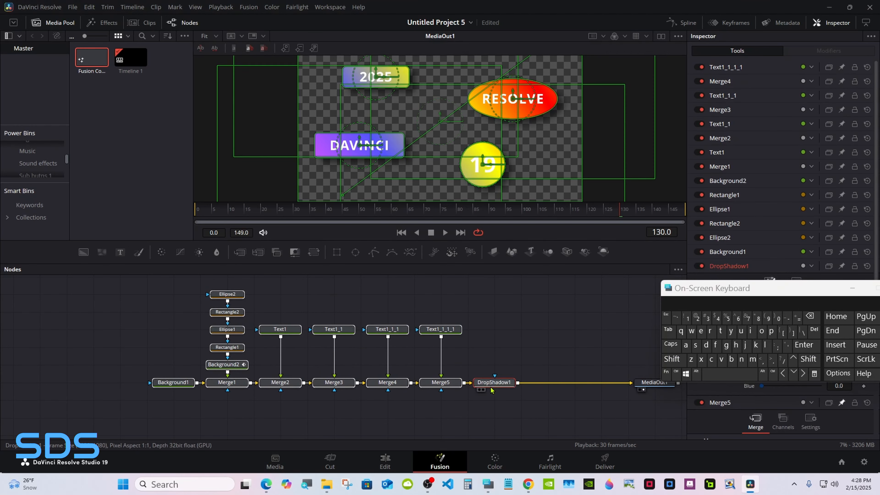
pyautogui.click(496, 385)
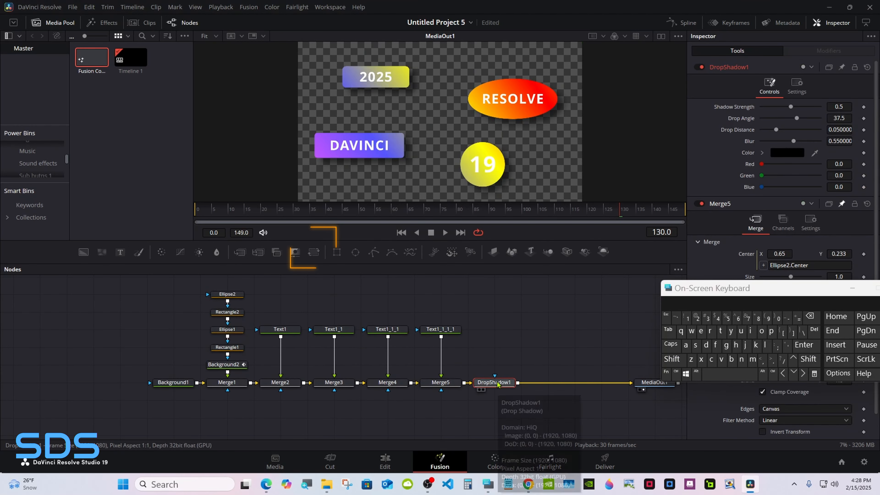
pyautogui.click(317, 254)
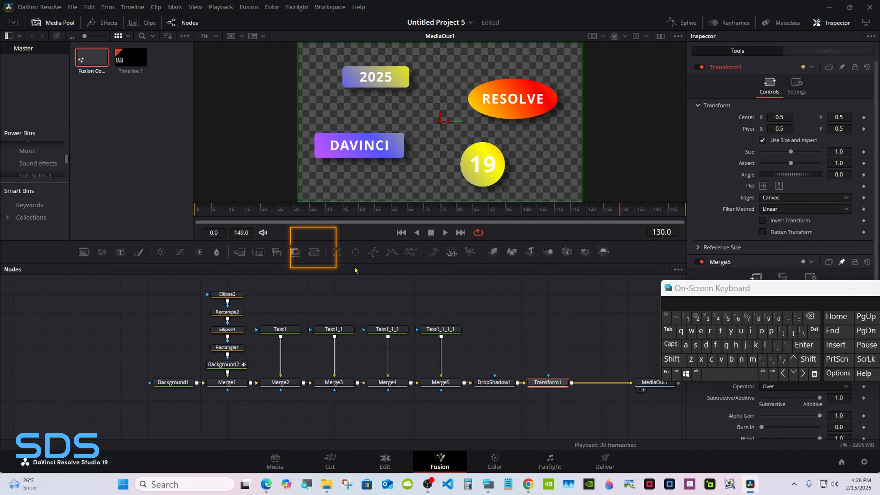
# Modify Transform1's Center with a Perturb modifier
pyautogui.moveTo(792, 296); pyautogui.dragTo(765, 371)
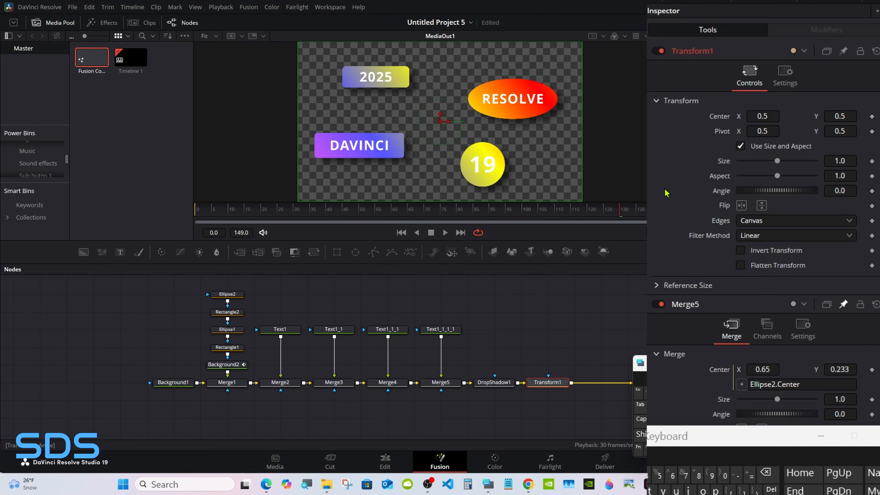
pyautogui.rightClick(724, 119)
pyautogui.moveTo(741, 169)
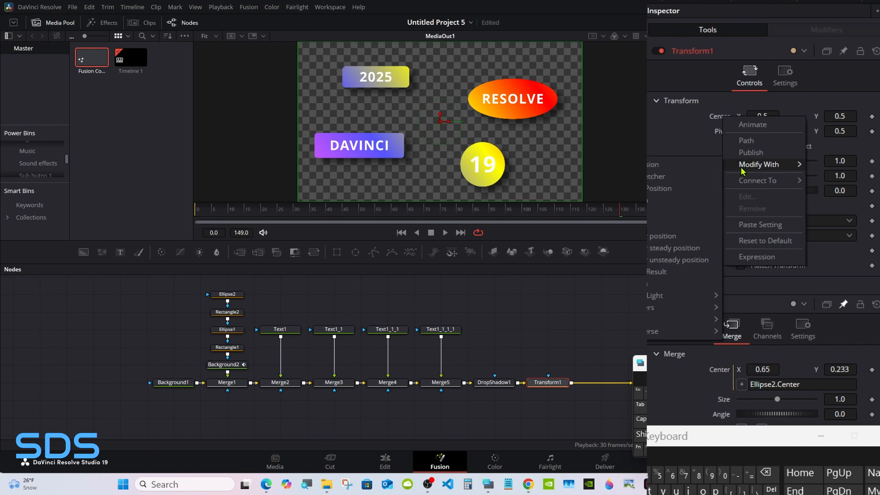
pyautogui.click(667, 200)
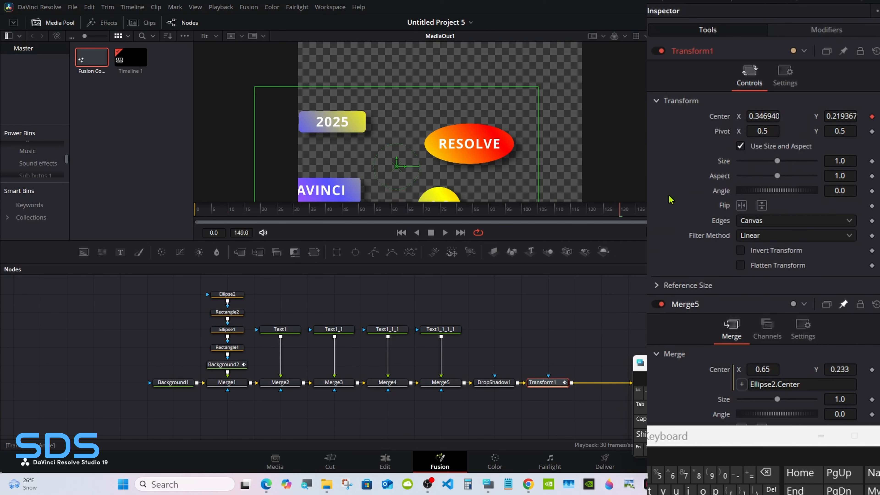
# Set the Perturb modifier's Wobble to 0.5 and Speed to 0.5 during playback, and stop playback
pyautogui.click(815, 35)
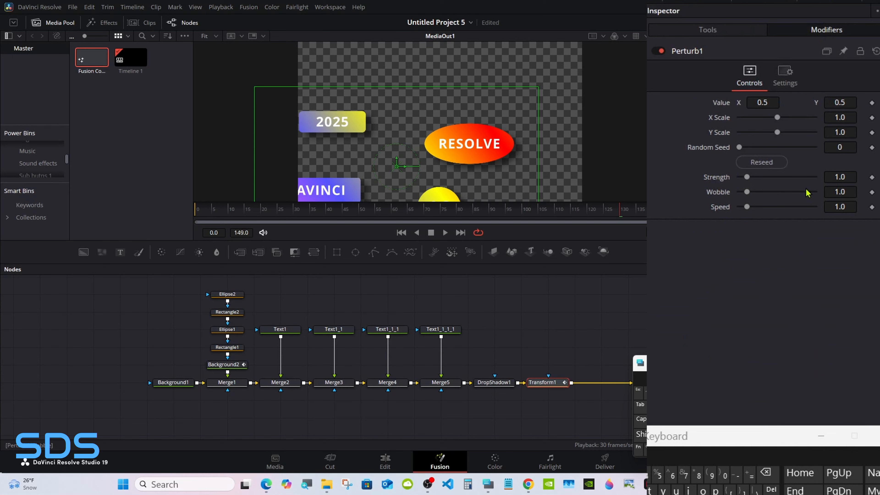
pyautogui.click(851, 192)
pyautogui.click(766, 472)
pyautogui.click(766, 472)
pyautogui.click(766, 472)
pyautogui.write('.5')
pyautogui.press('Tab')
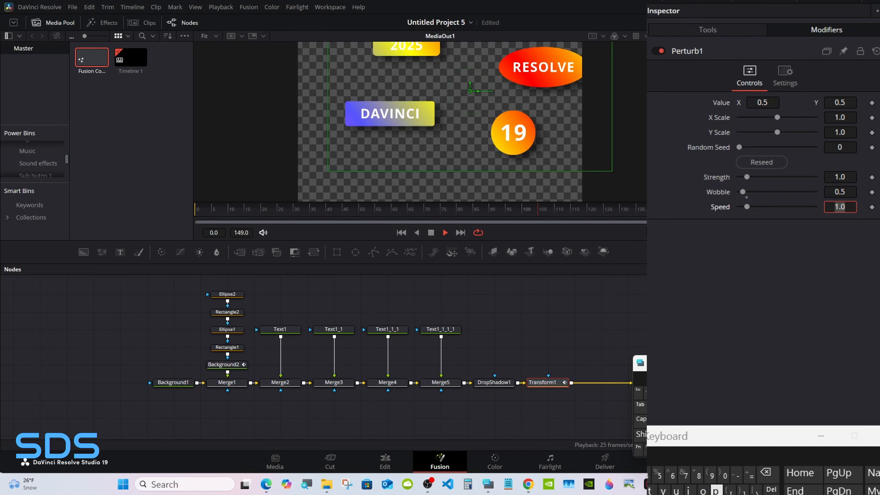
pyautogui.write('.5')
pyautogui.press('Tab')
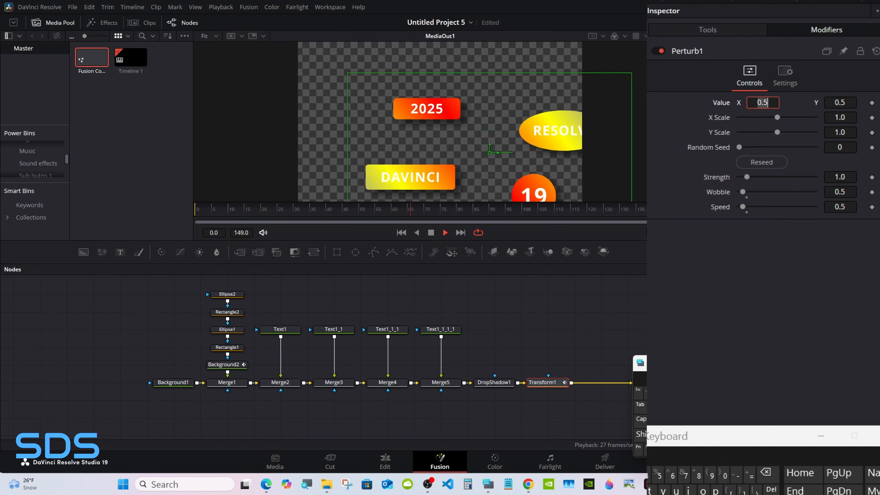
pyautogui.moveTo(669, 448); pyautogui.dragTo(669, 413)
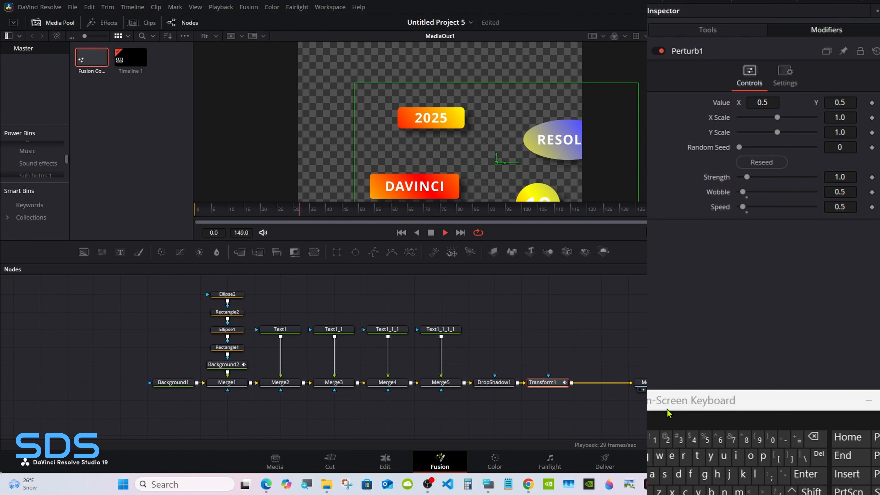
pyautogui.click(431, 233)
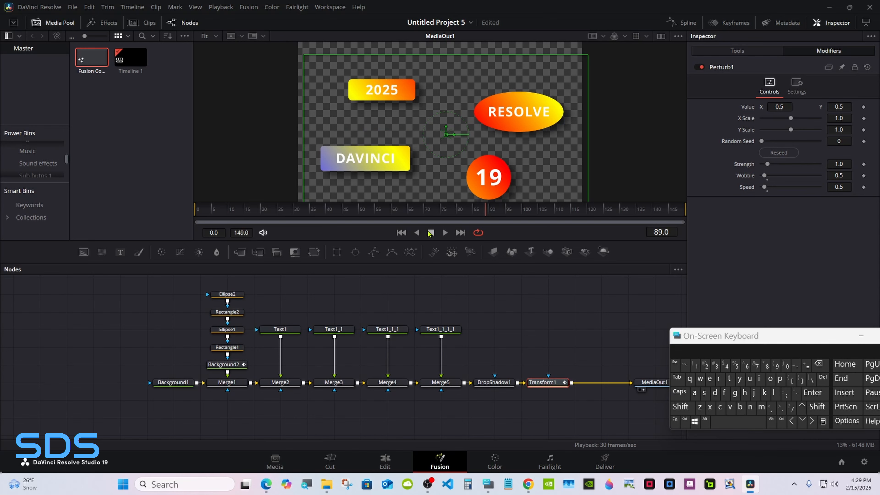
# Switch to the Edit page and move the Fusion Composition 1 clip up to Video 2 at the timeline's start
pyautogui.click(383, 459)
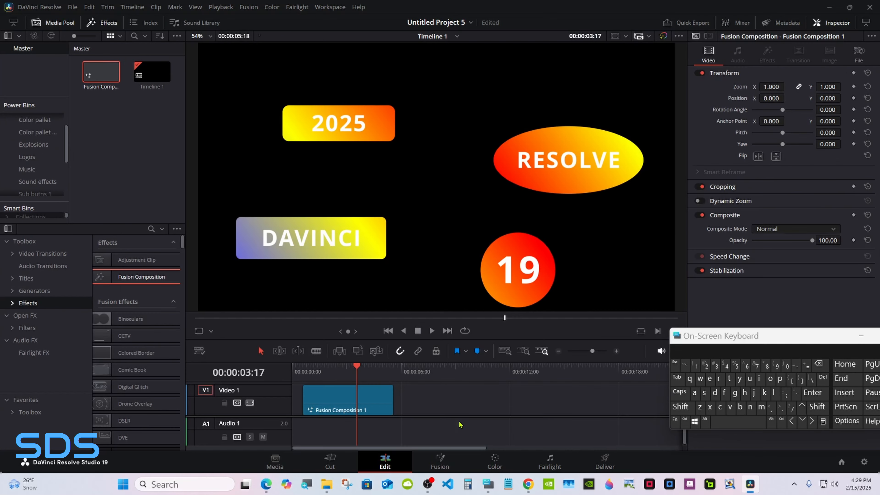
pyautogui.moveTo(809, 340); pyautogui.dragTo(697, 344)
pyautogui.click(749, 341)
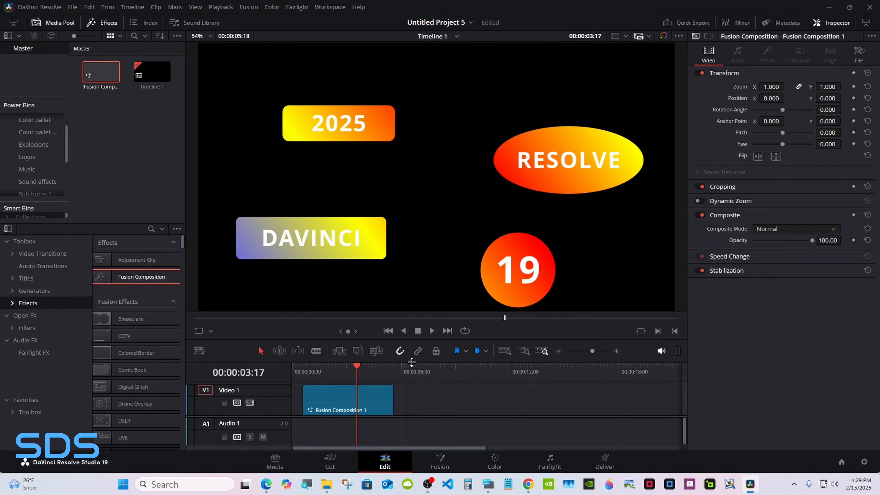
pyautogui.moveTo(410, 362); pyautogui.dragTo(410, 343)
pyautogui.moveTo(329, 398); pyautogui.dragTo(321, 371)
# Place a Solid Color generator on Video 1 beneath the composition clip and set its color to dark blue
pyautogui.click(34, 291)
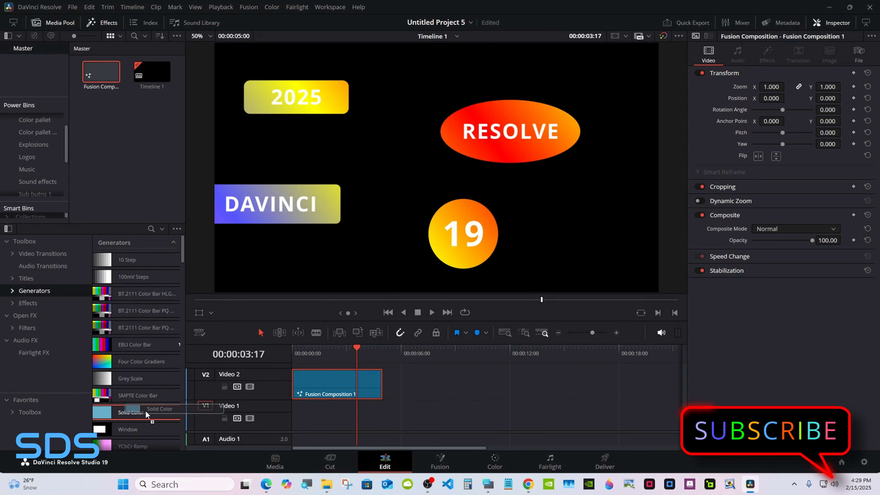
pyautogui.moveTo(145, 412); pyautogui.dragTo(312, 416)
pyautogui.click(738, 75)
pyautogui.click(760, 106)
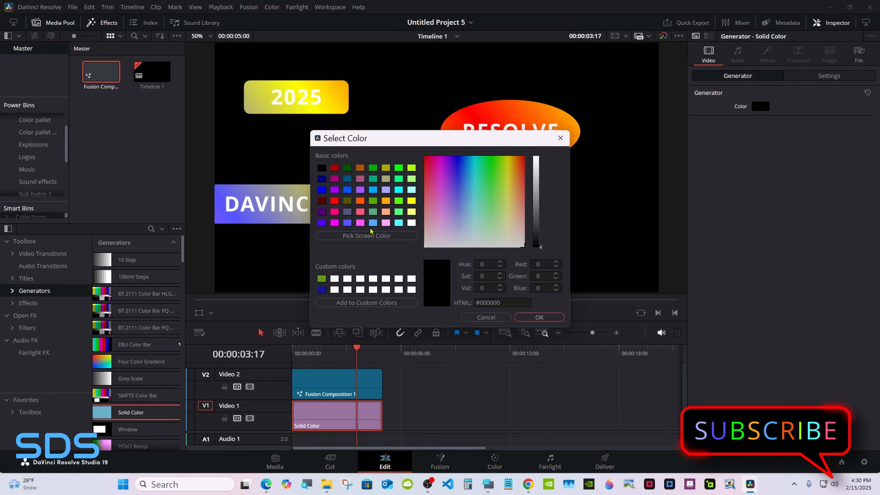
pyautogui.click(372, 190)
pyautogui.moveTo(536, 190); pyautogui.dragTo(537, 218)
pyautogui.click(539, 317)
pyautogui.press('Home')
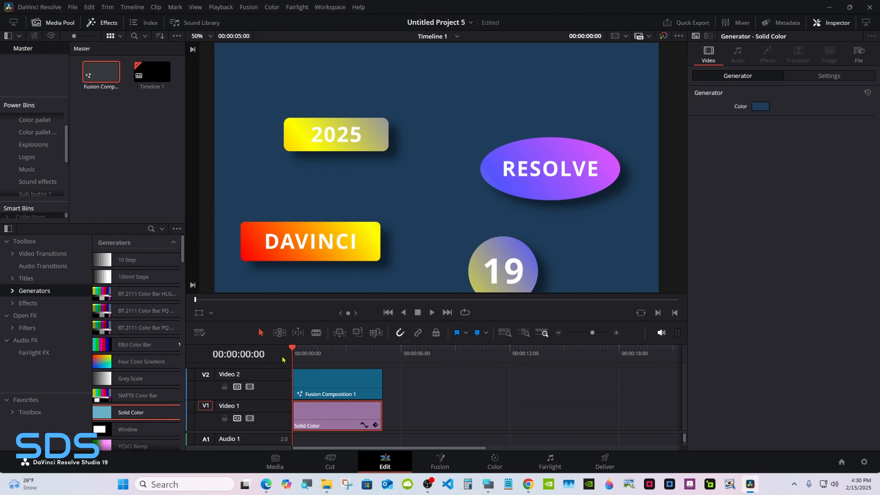
# Lengthen the Fusion Composition 1 and Solid Color clips together to about 00:00:24:21 and enlarge the viewer area
pyautogui.moveTo(379, 386); pyautogui.dragTo(655, 385)
pyautogui.hotkey('ctrl', '-')
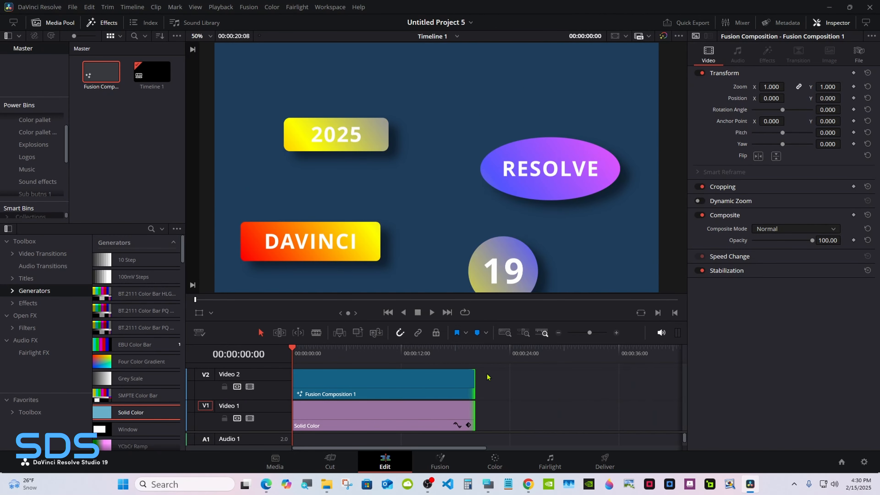
pyautogui.moveTo(475, 381); pyautogui.dragTo(512, 381)
pyautogui.moveTo(416, 321); pyautogui.dragTo(416, 340)
# Set the render cache mode to Smart
pyautogui.click(220, 7)
pyautogui.moveTo(243, 51)
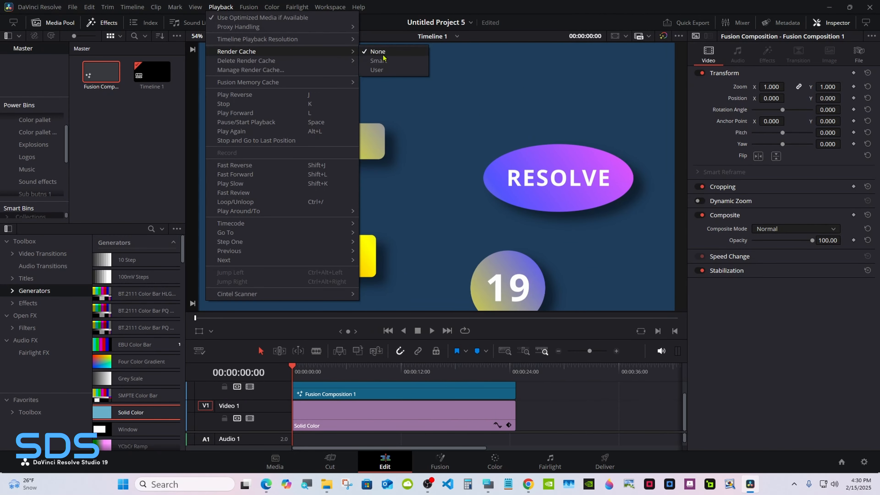
pyautogui.click(381, 61)
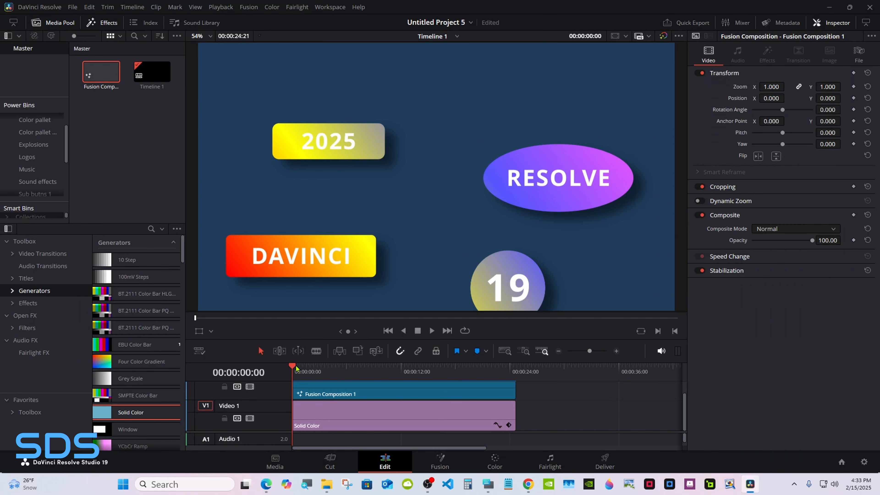
# On the Fusion page, add a Rectangle mask to Merge1's effect mask input and link its Width by expression to Height
pyautogui.click(440, 462)
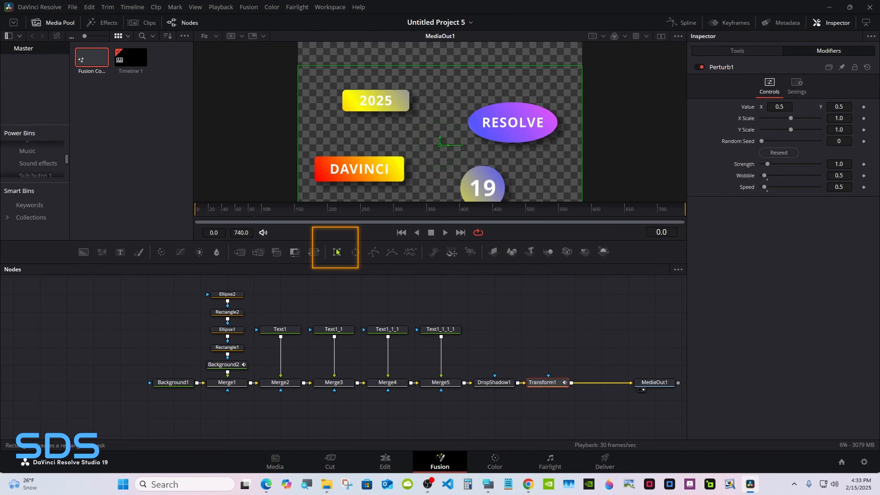
pyautogui.moveTo(336, 252); pyautogui.dragTo(228, 390)
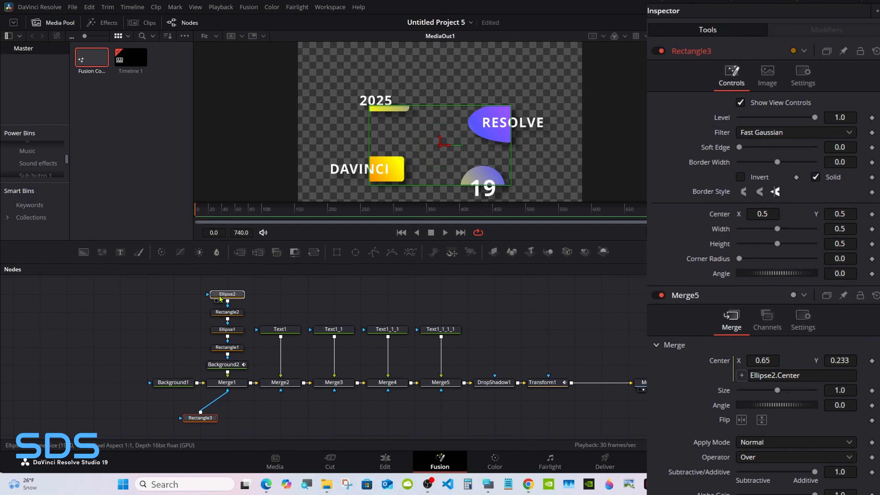
pyautogui.click(234, 296)
pyautogui.click(205, 417)
pyautogui.rightClick(723, 229)
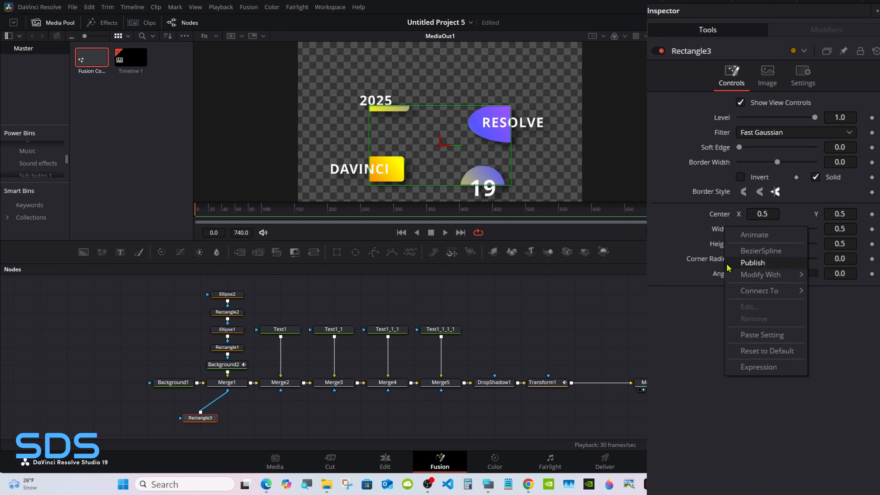
pyautogui.click(737, 366)
pyautogui.moveTo(739, 245); pyautogui.dragTo(720, 258)
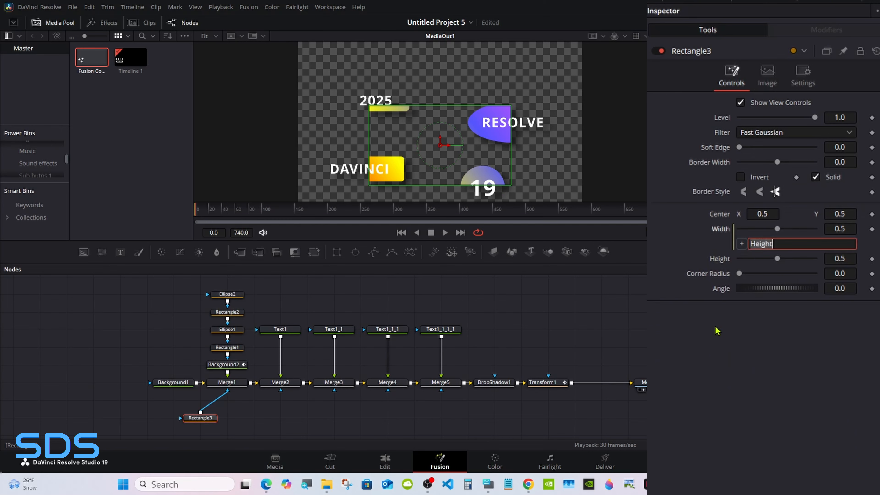
# Try a Height of 0.37 for Rectangle3 at frame 288, and enlarge it until the mask covers all the shapes
pyautogui.moveTo(778, 258); pyautogui.dragTo(765, 235)
pyautogui.click(401, 211)
pyautogui.moveTo(399, 215); pyautogui.dragTo(386, 215)
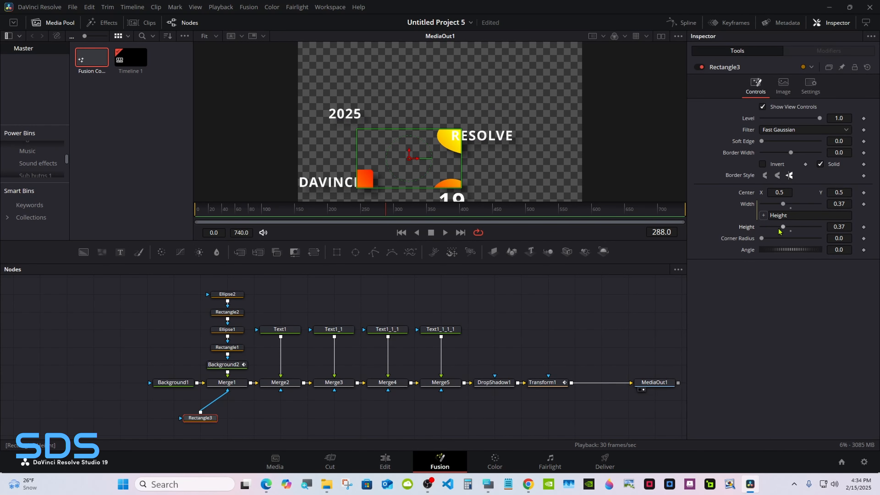
pyautogui.moveTo(780, 232); pyautogui.dragTo(859, 231)
# Return to the Edit page and play the finished animation from the timeline's start
pyautogui.click(385, 461)
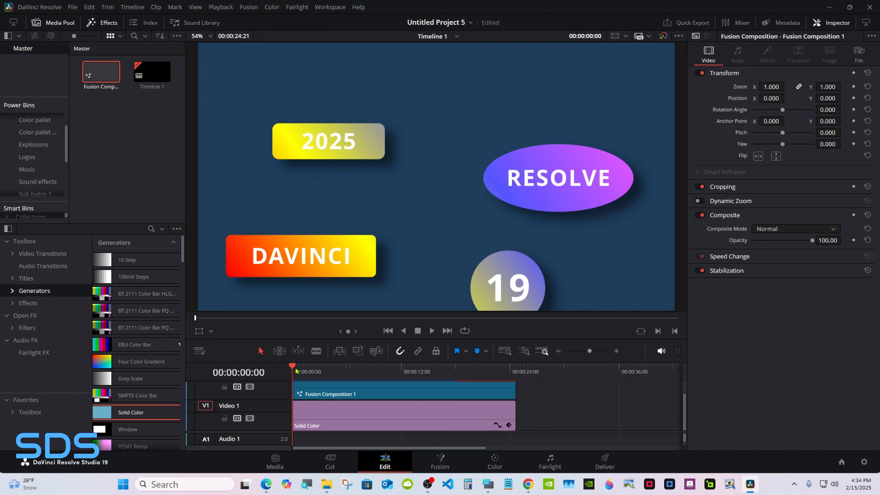
pyautogui.press('space')
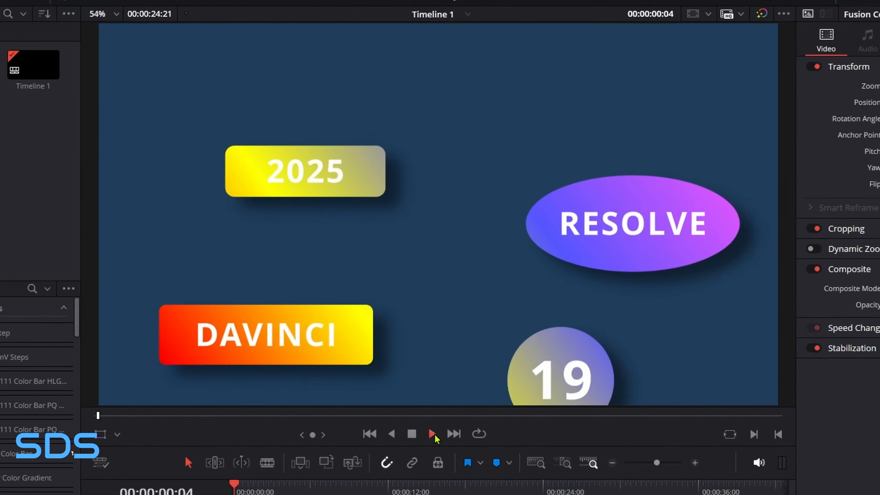